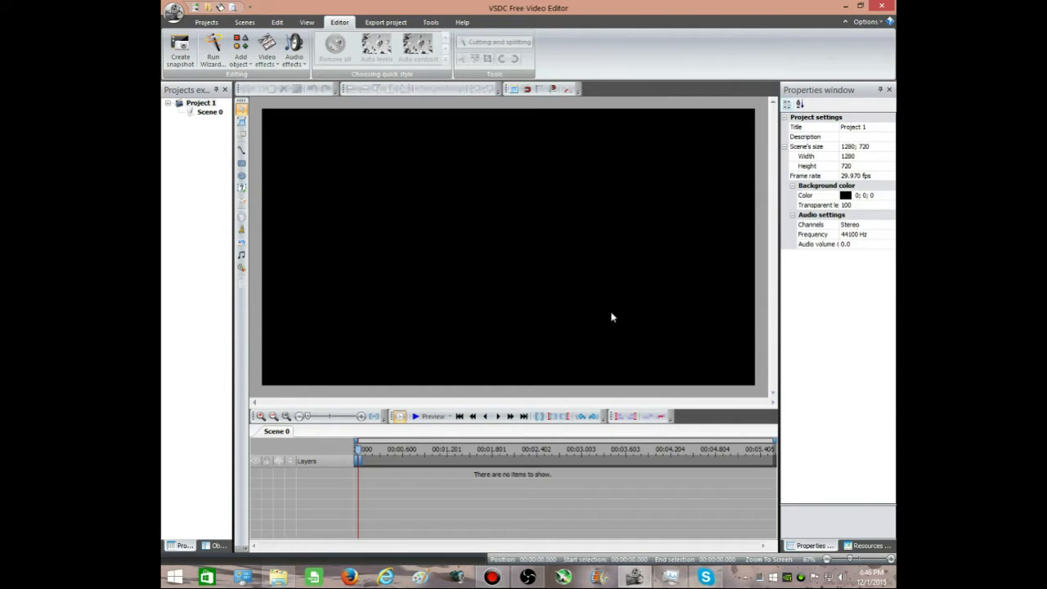
# Step: Add the Desktop video "some random really bad run" at the cursor position on a new layer, sized about 1279 × 721
pyautogui.click(243, 270)
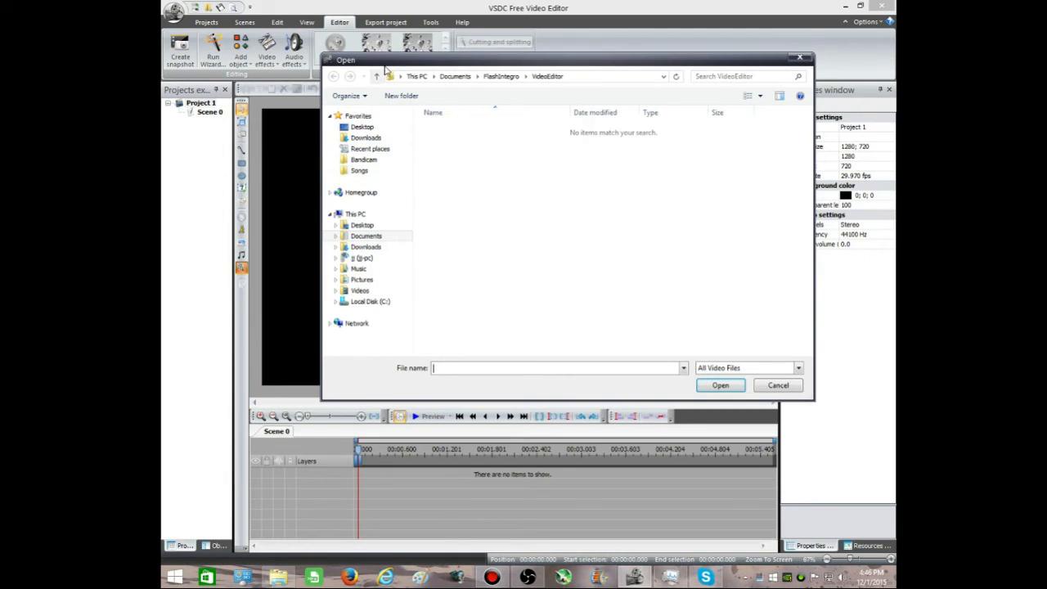
pyautogui.click(362, 127)
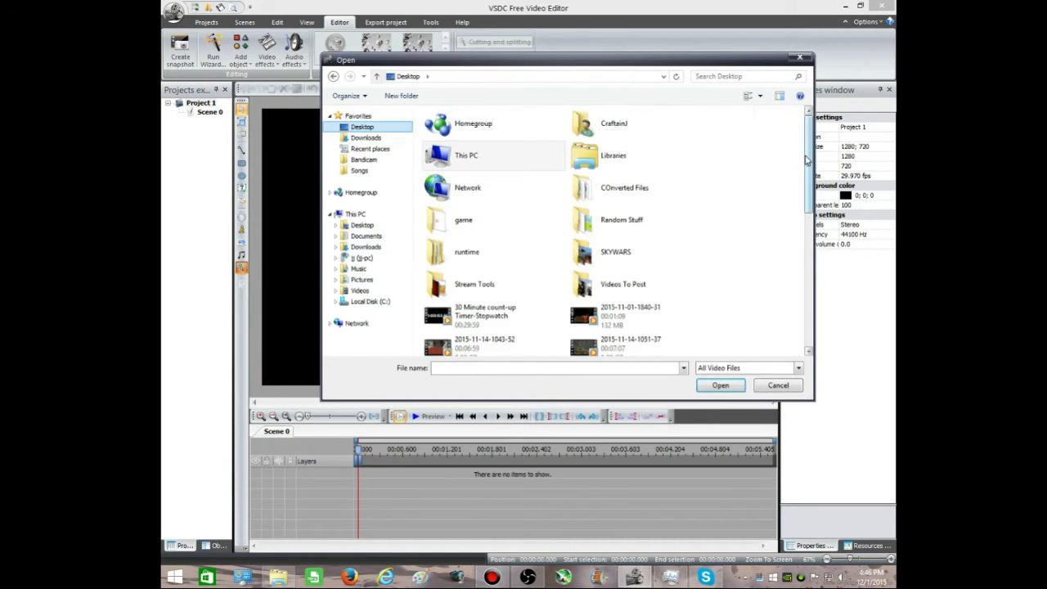
pyautogui.moveTo(808, 164); pyautogui.dragTo(811, 352)
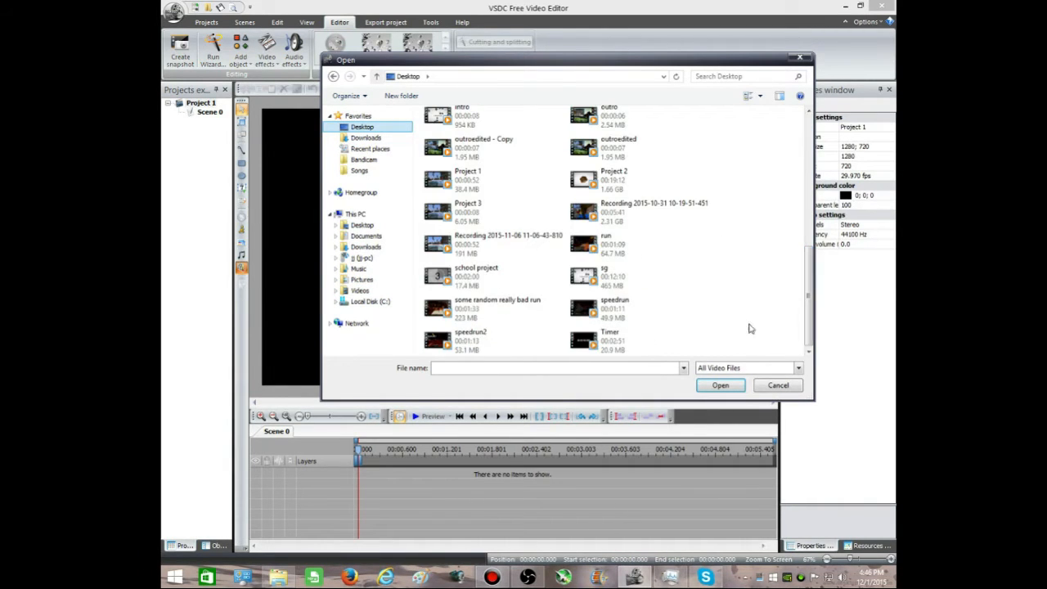
pyautogui.doubleClick(511, 321)
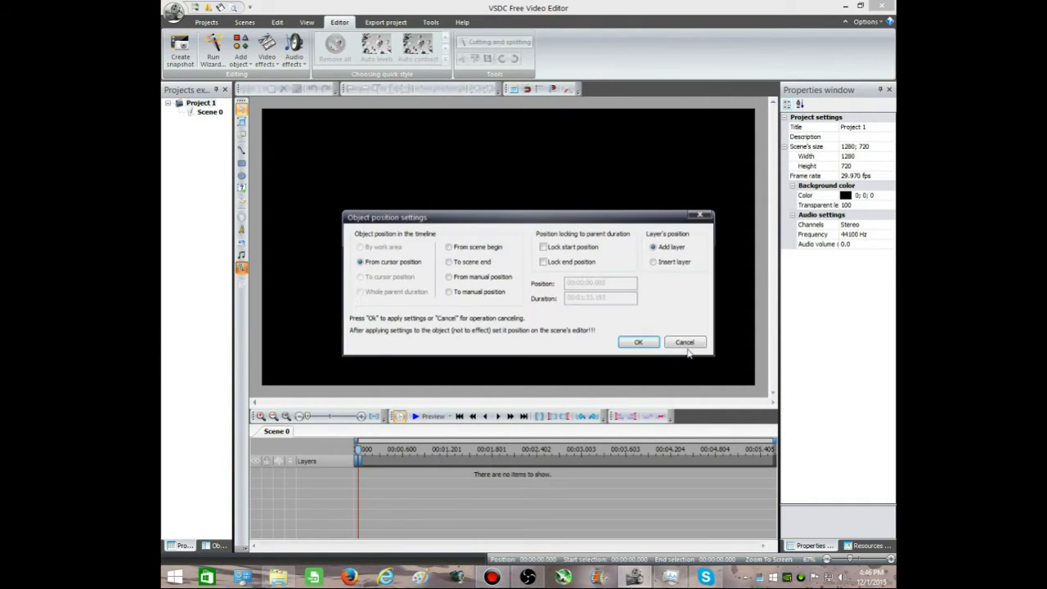
pyautogui.click(634, 342)
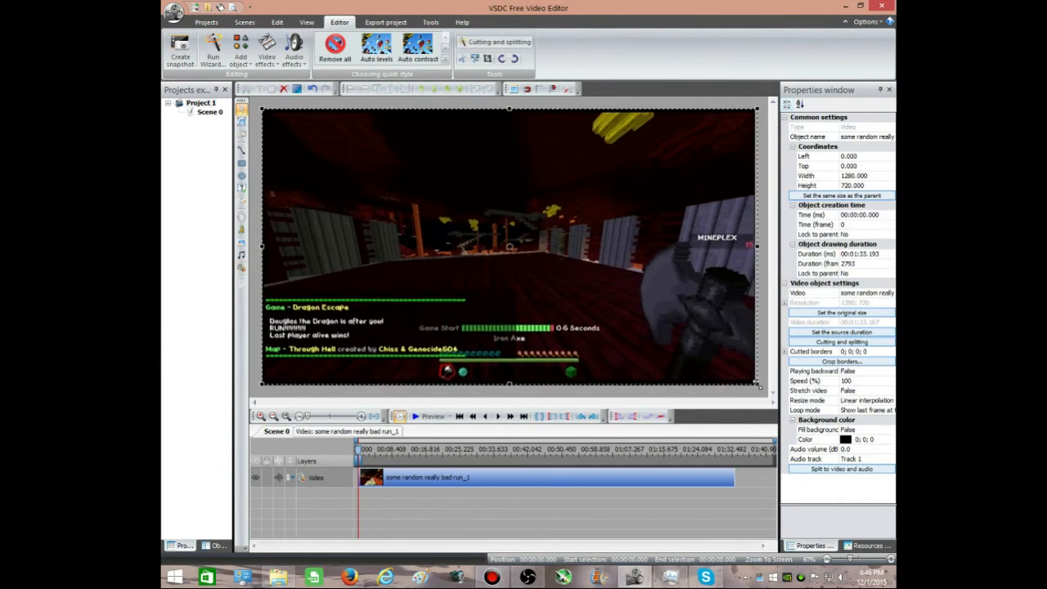
pyautogui.moveTo(759, 386); pyautogui.dragTo(756, 388)
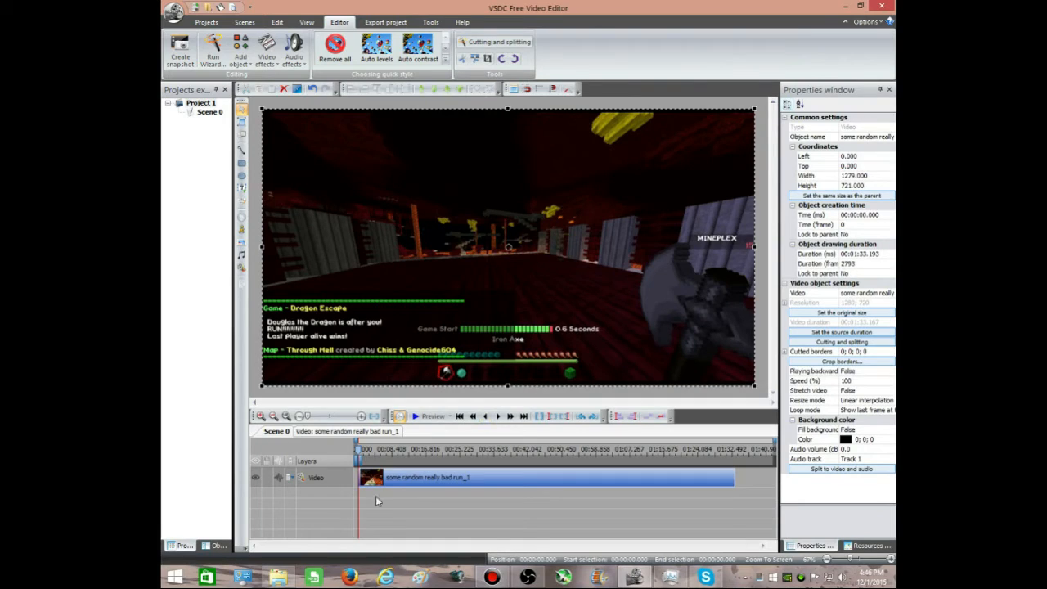
# Step: Apply the Silence audio effect to the whole gameplay video and return to Scene 0
pyautogui.click(392, 478)
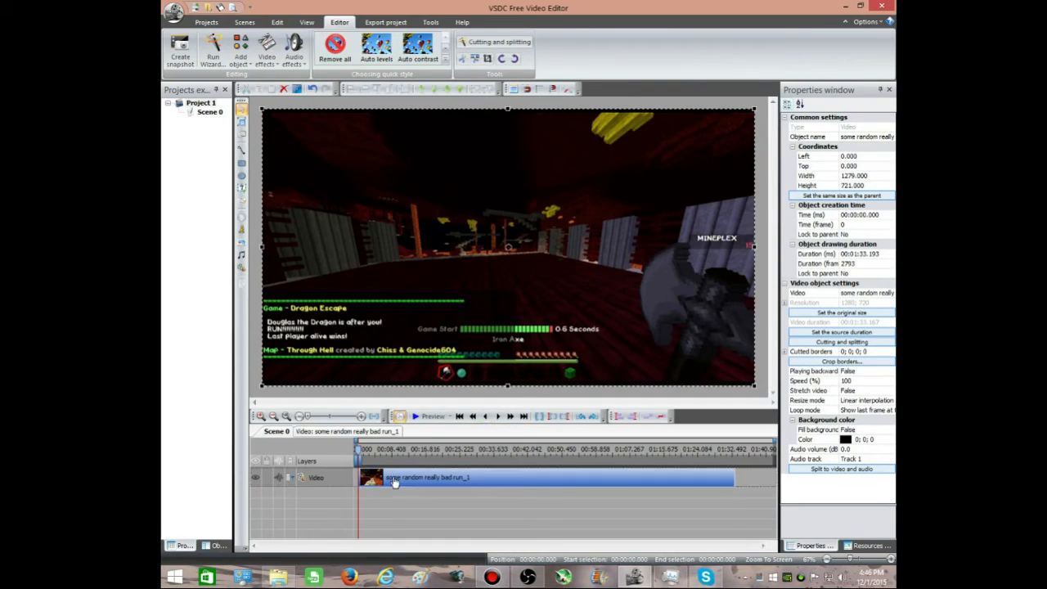
pyautogui.click(339, 432)
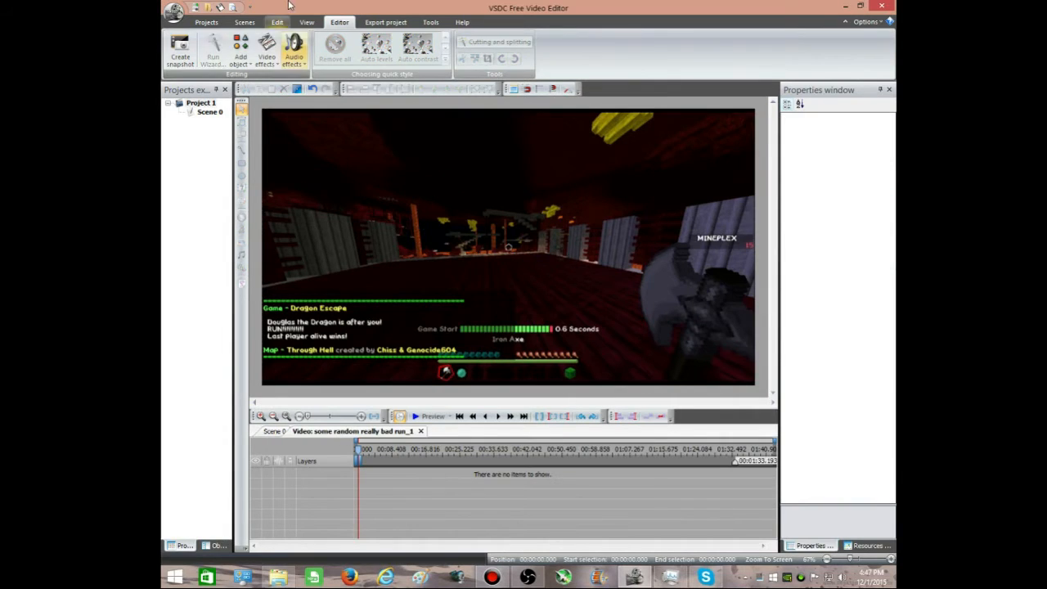
pyautogui.click(293, 56)
pyautogui.moveTo(300, 119)
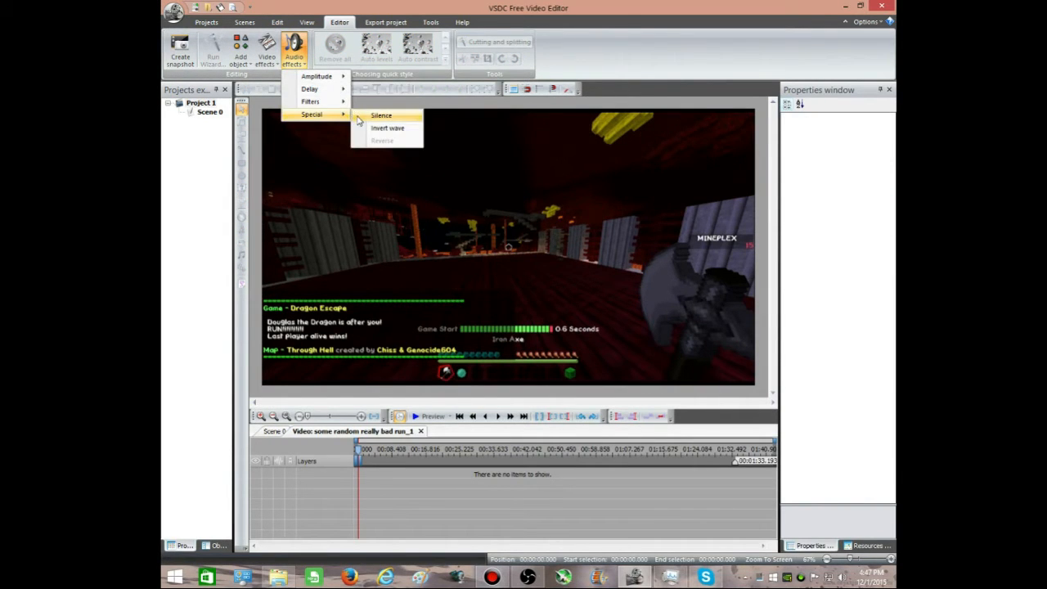
pyautogui.click(381, 115)
pyautogui.click(642, 340)
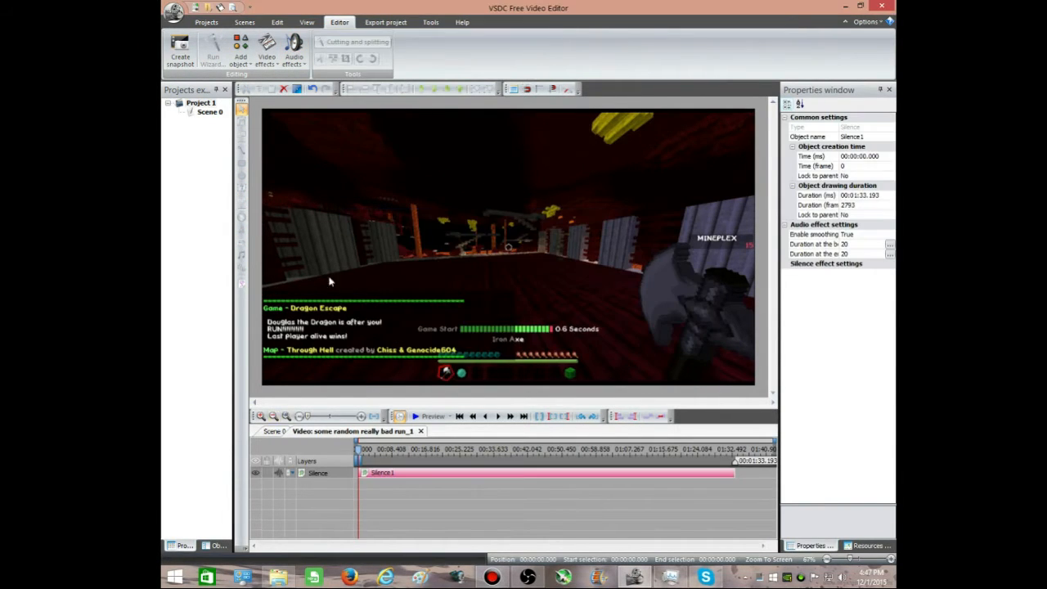
pyautogui.click(274, 431)
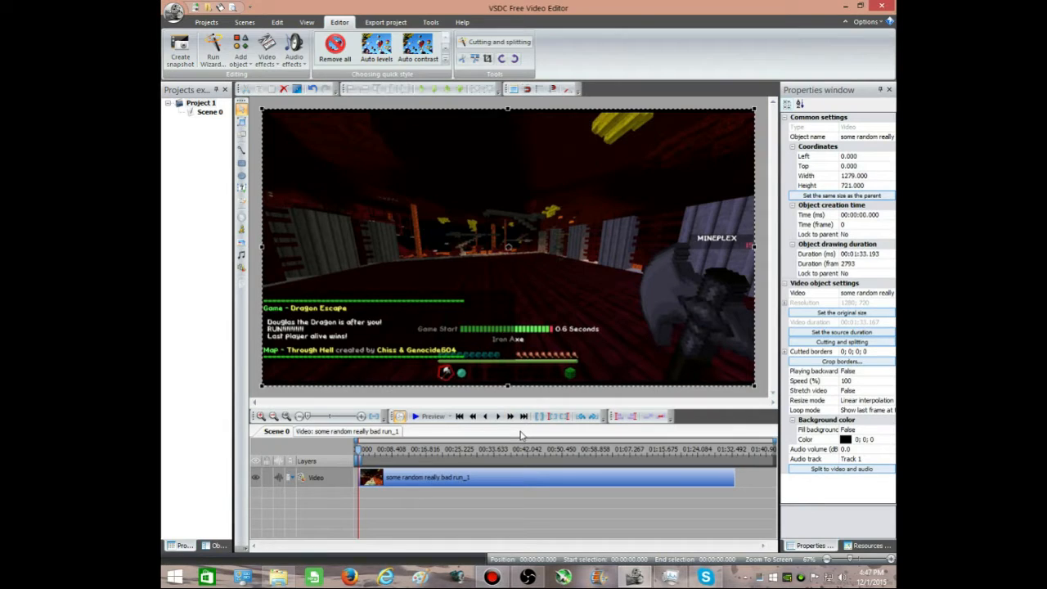
# Step: Advance the playhead frame by frame to the start of the run at 00:00:01.368
pyautogui.click(498, 418)
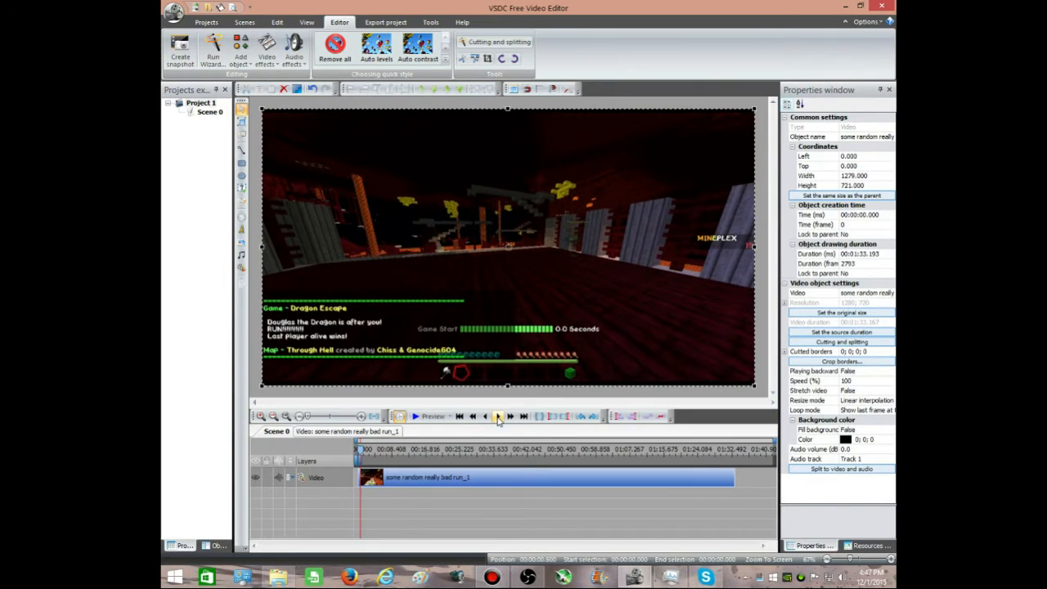
pyautogui.click(498, 418)
pyautogui.click(765, 311)
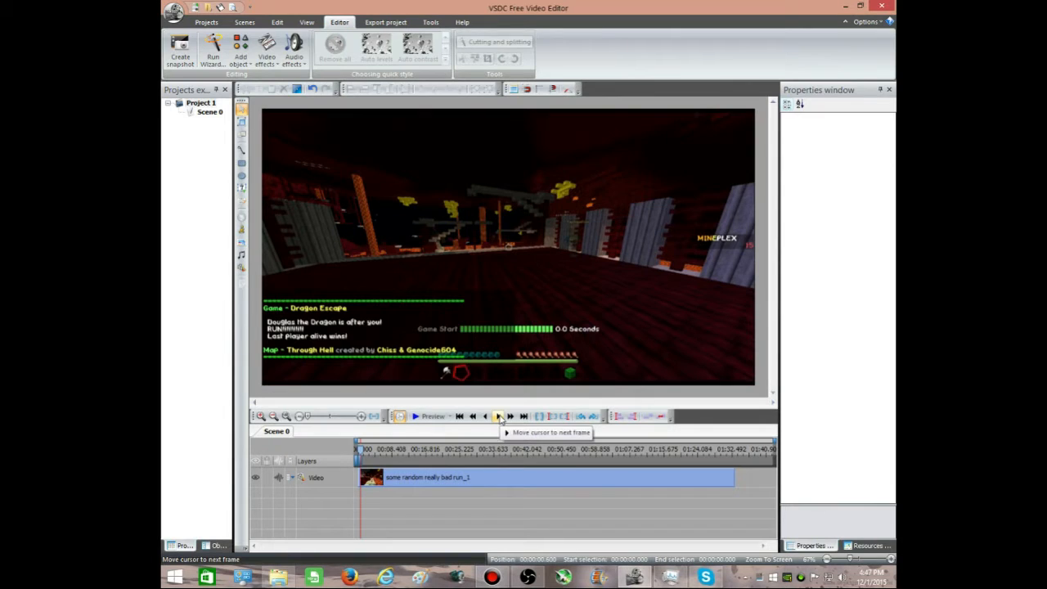
pyautogui.click(498, 418)
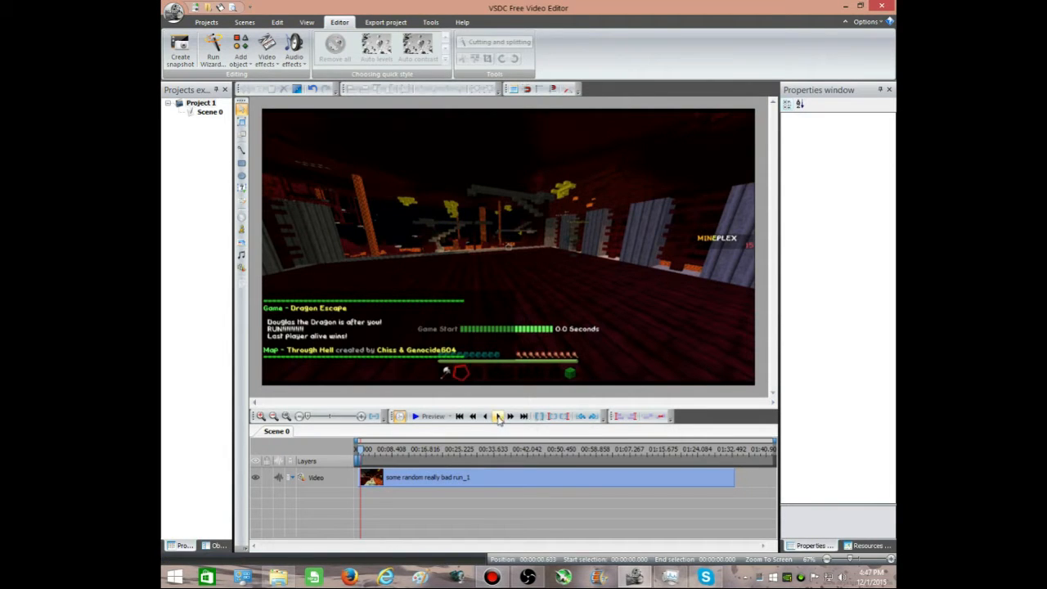
pyautogui.click(499, 418)
pyautogui.click(498, 418)
pyautogui.click(498, 417)
pyautogui.click(498, 418)
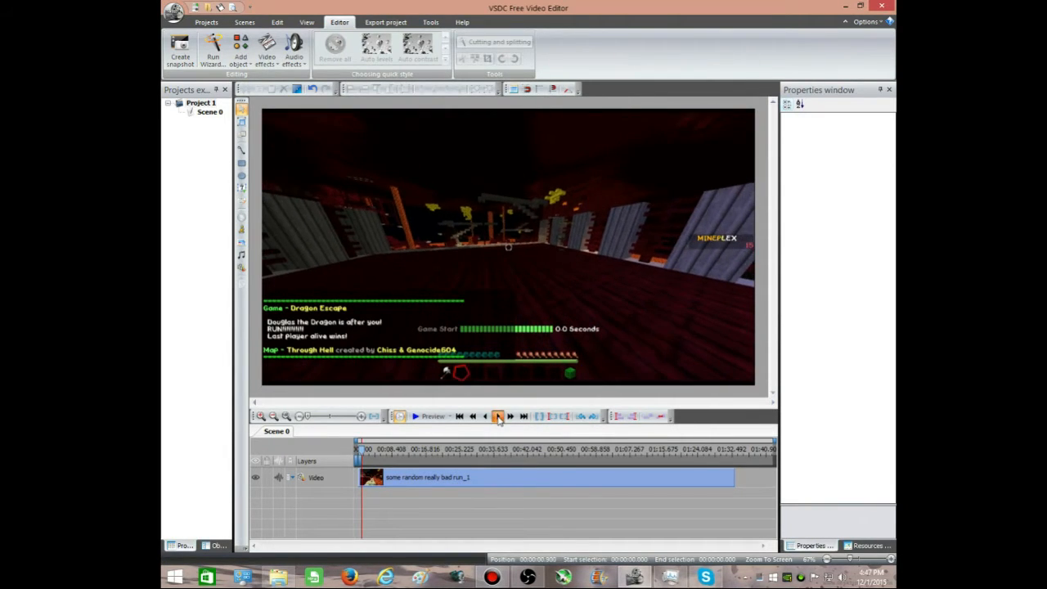
pyautogui.click(499, 418)
pyautogui.click(498, 417)
pyautogui.click(498, 417)
pyautogui.click(499, 418)
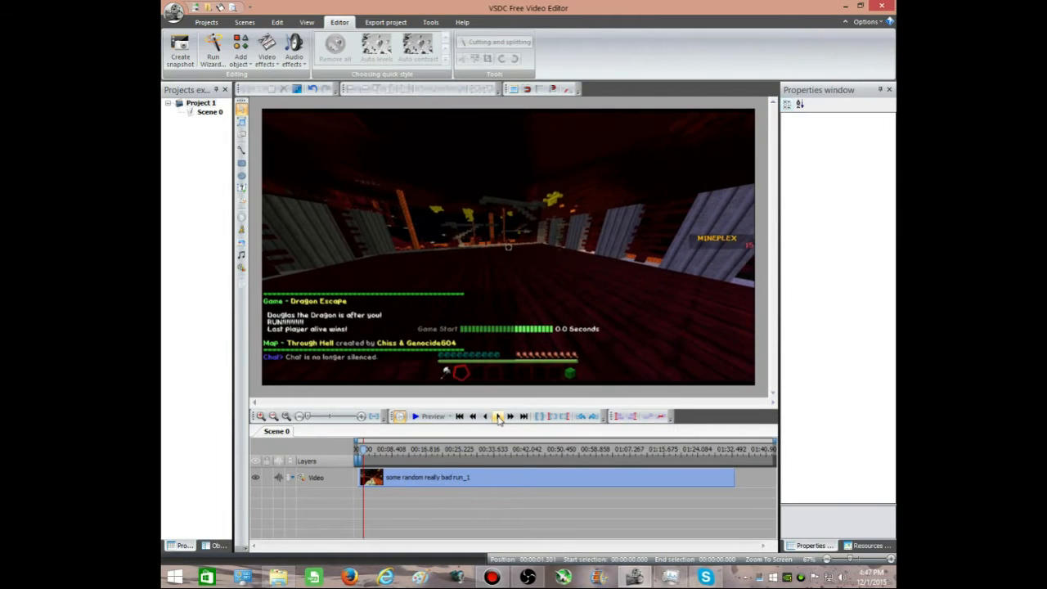
pyautogui.click(499, 417)
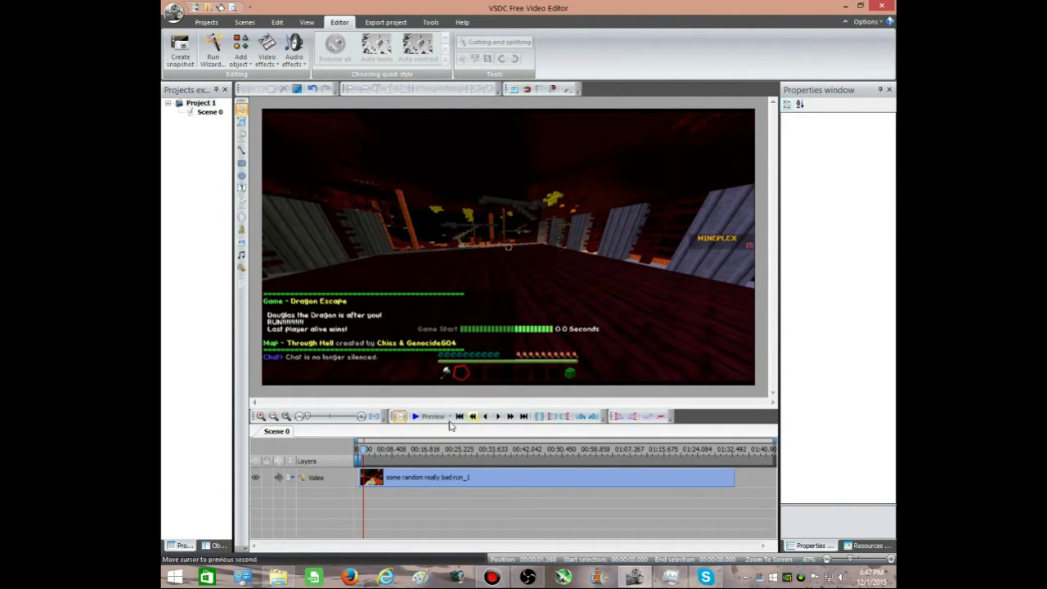
pyautogui.click(242, 270)
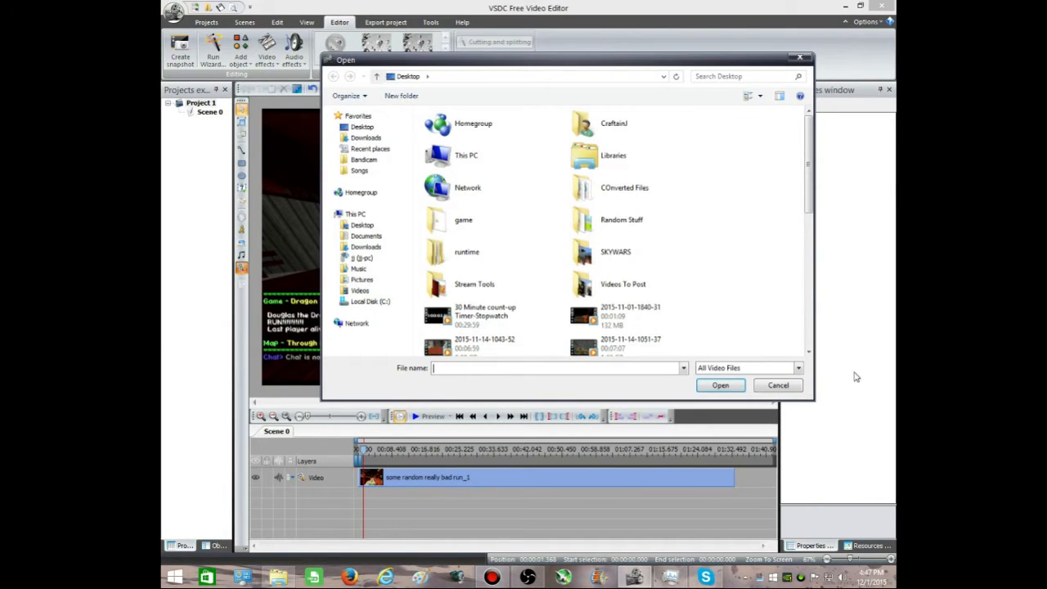
pyautogui.click(774, 388)
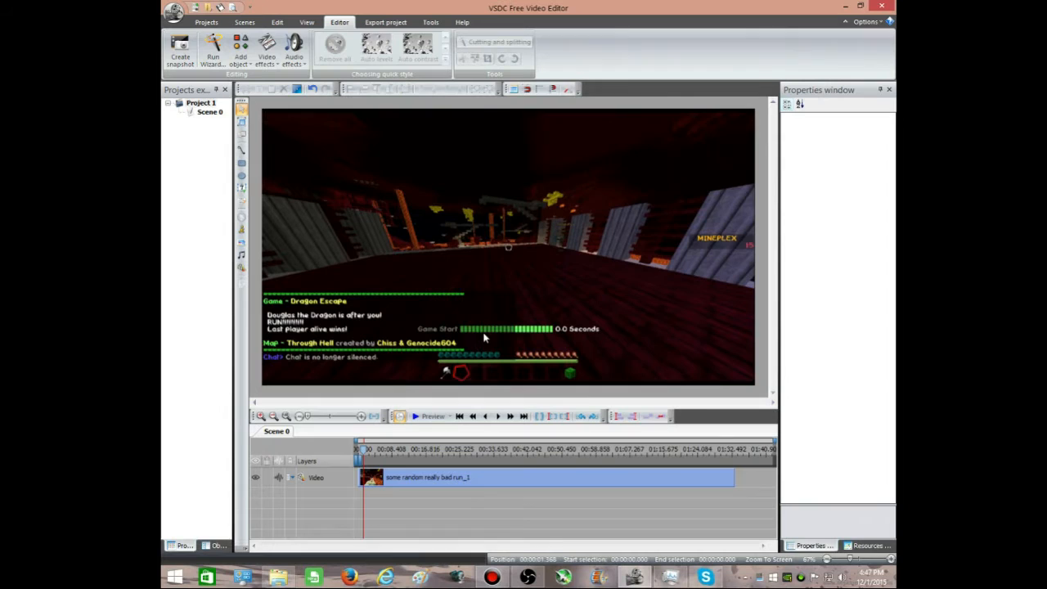
pyautogui.click(599, 254)
pyautogui.click(254, 327)
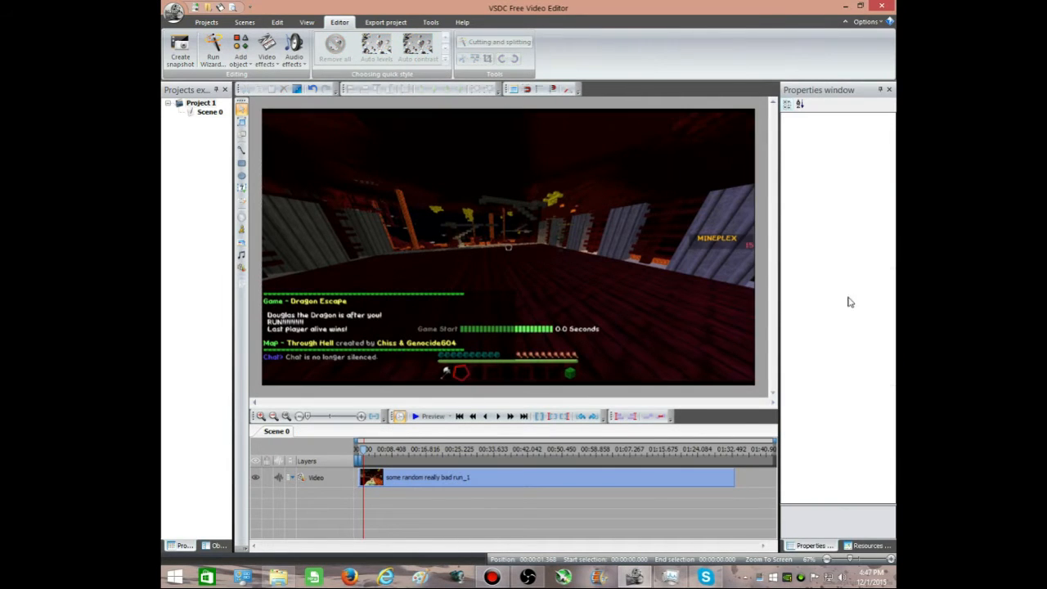
pyautogui.click(638, 311)
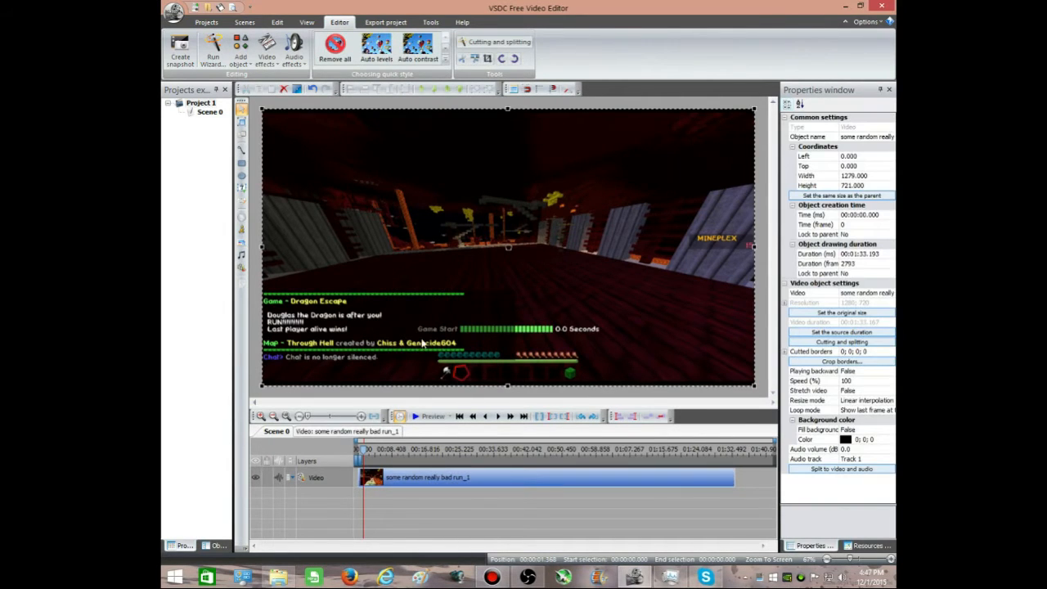
pyautogui.click(260, 317)
# Step: Add the "30 Minute count-up Timer-Stopwatch" video from the Desktop at the cursor position on a new layer
pyautogui.click(242, 268)
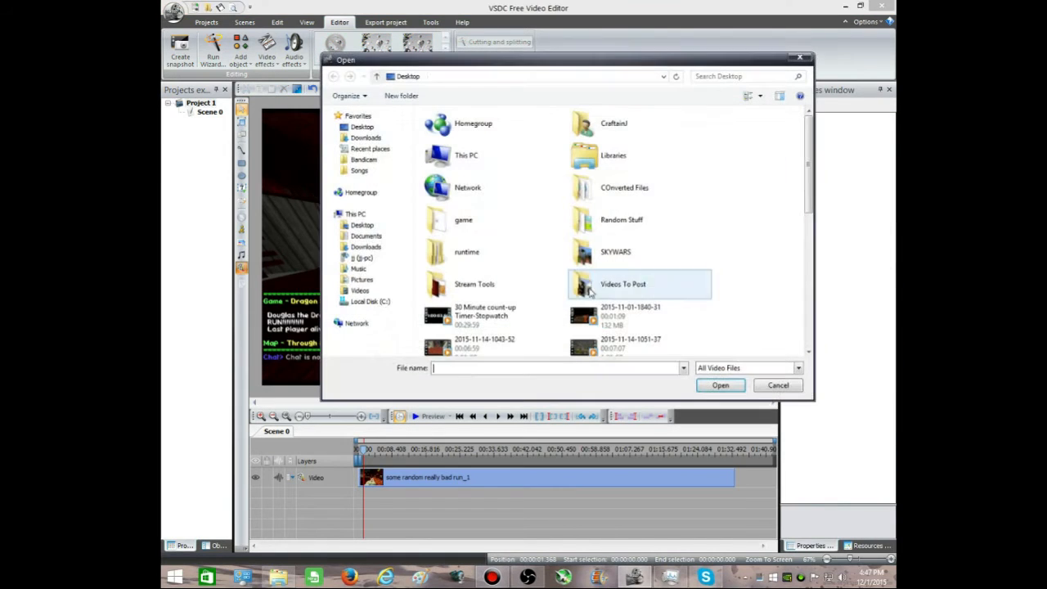
pyautogui.doubleClick(479, 328)
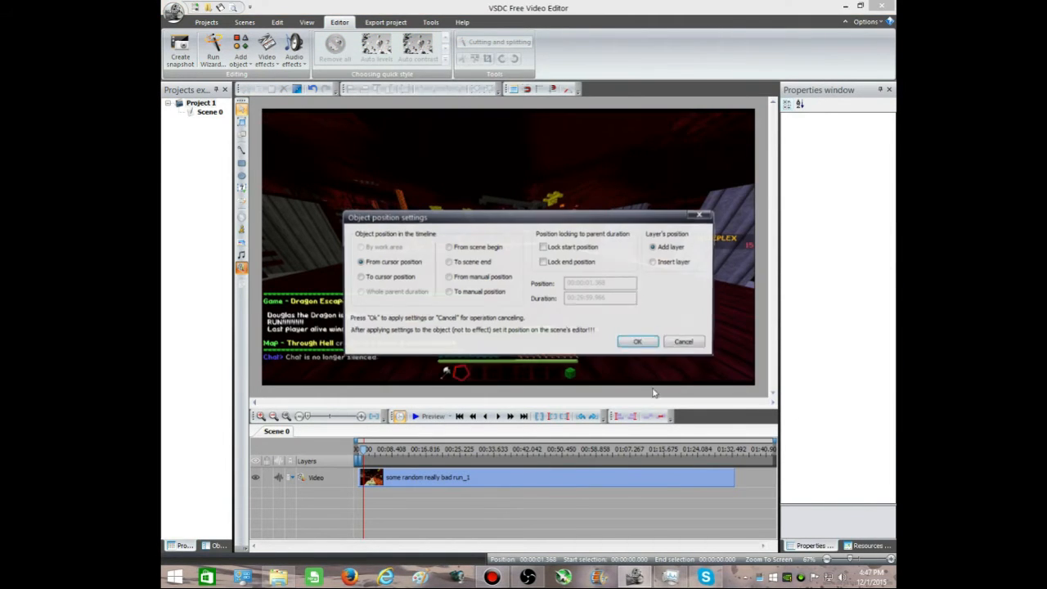
pyautogui.click(633, 342)
# Step: Scale the stopwatch video to about 522 × 325 in the frame's upper-left corner and shorten its duration to about 1:30.156
pyautogui.moveTo(486, 243); pyautogui.dragTo(463, 234)
pyautogui.click(257, 308)
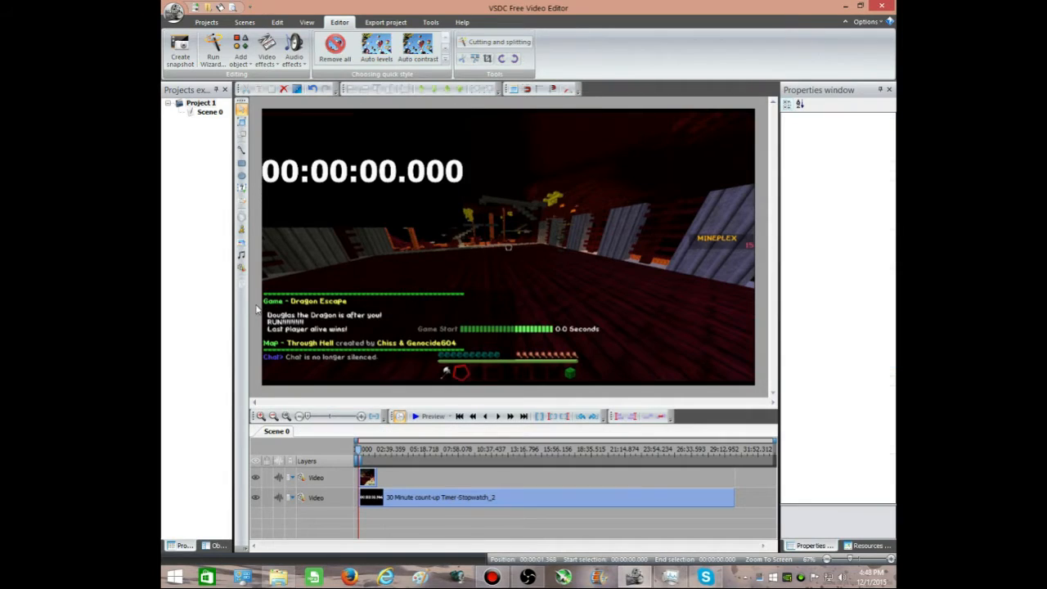
pyautogui.click(426, 204)
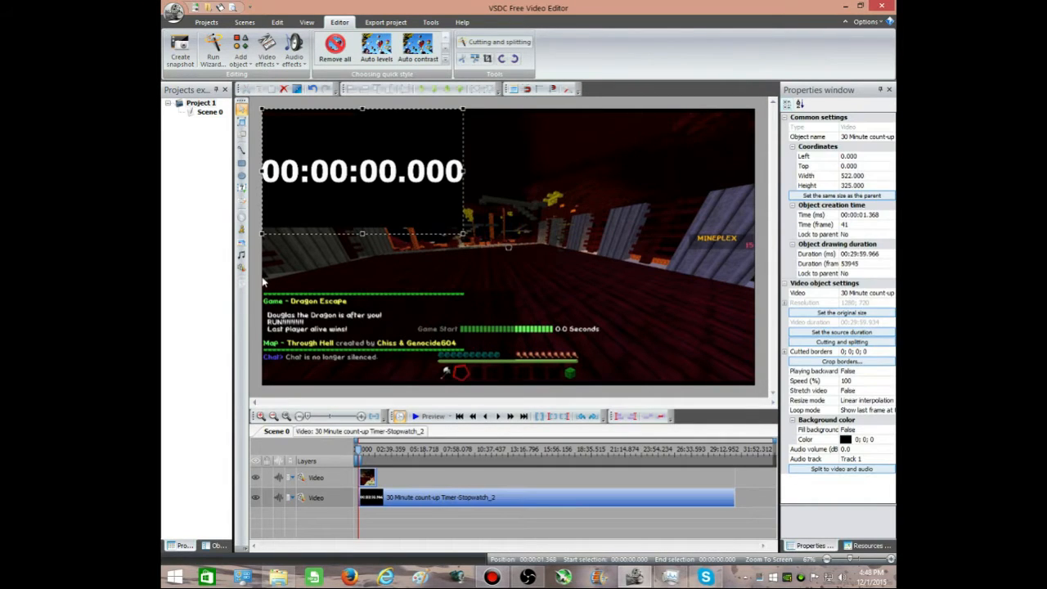
pyautogui.click(261, 281)
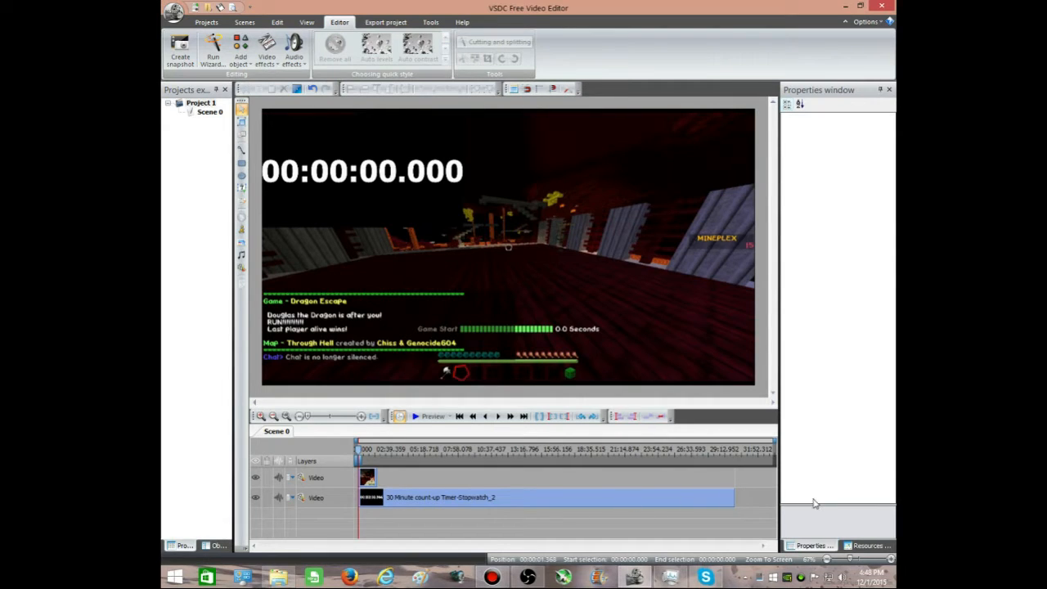
pyautogui.moveTo(734, 501); pyautogui.dragTo(373, 500)
# Step: Scrub and step the playhead to the frame where the run finishes at the portal, at 00:01:07.434
pyautogui.moveTo(364, 461); pyautogui.dragTo(672, 464)
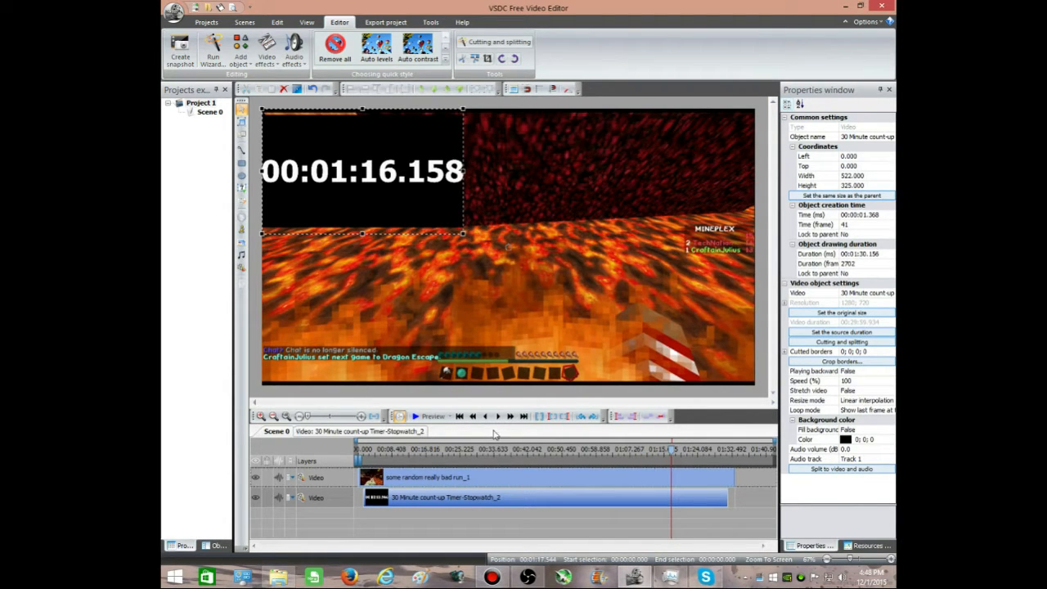
pyautogui.doubleClick(499, 417)
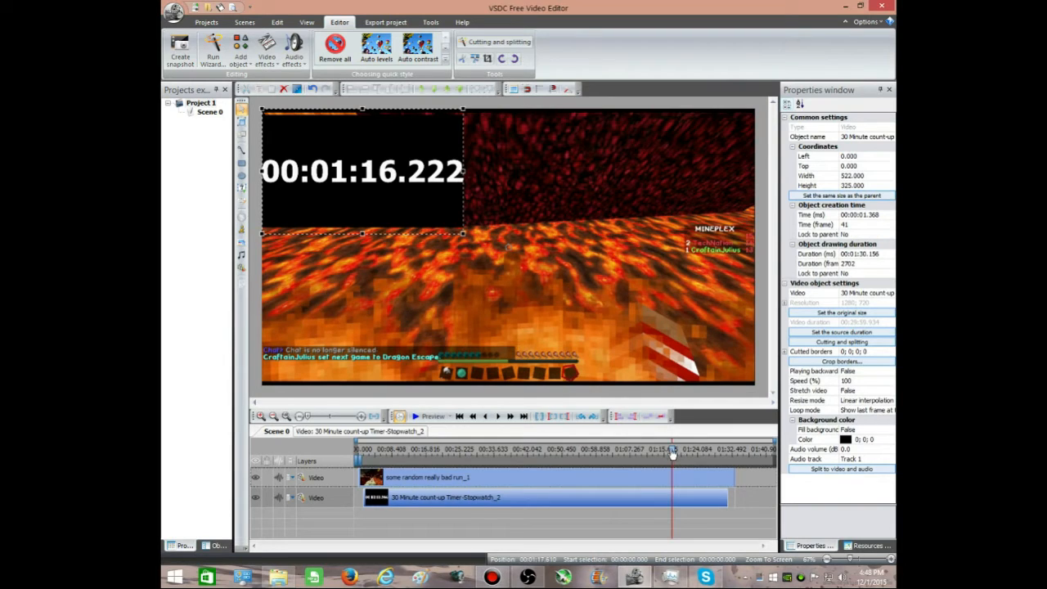
pyautogui.moveTo(673, 453); pyautogui.dragTo(619, 451)
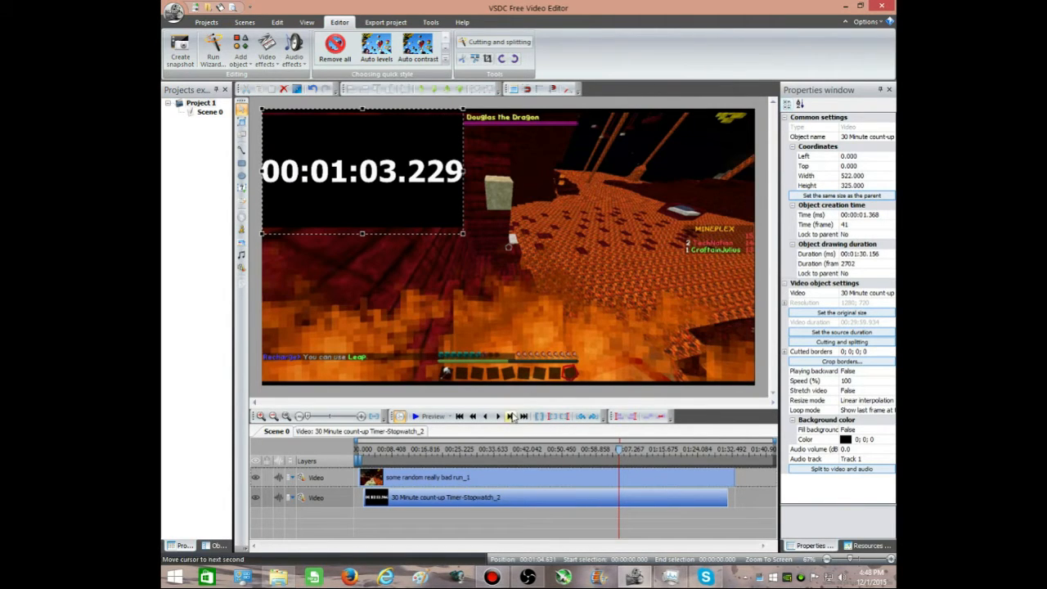
pyautogui.click(510, 417)
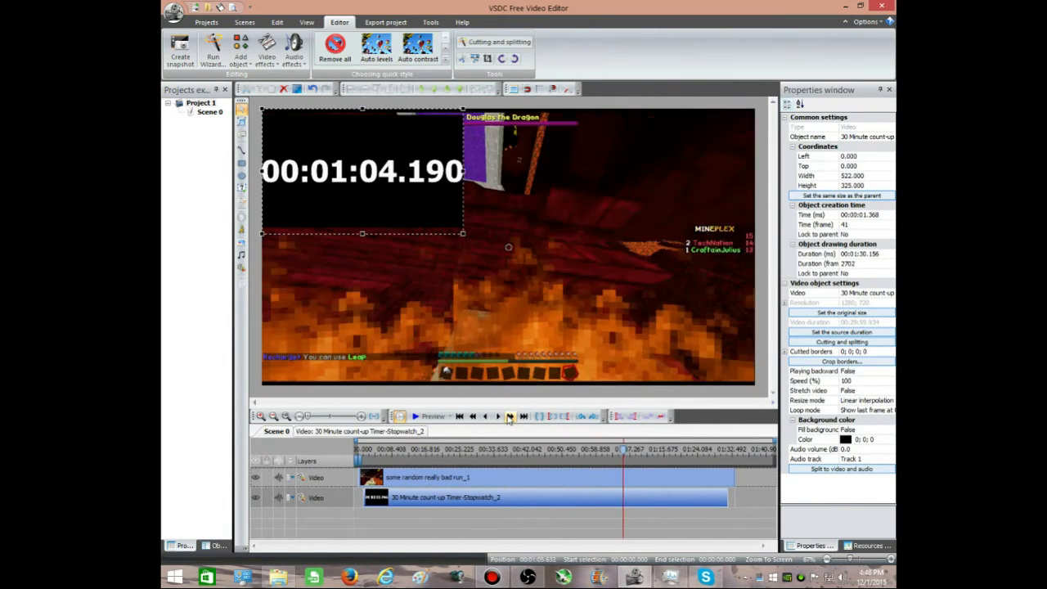
pyautogui.click(509, 418)
pyautogui.click(499, 419)
pyautogui.click(499, 419)
pyautogui.click(499, 418)
pyautogui.click(499, 419)
pyautogui.click(499, 419)
pyautogui.click(500, 419)
pyautogui.click(499, 419)
pyautogui.click(499, 419)
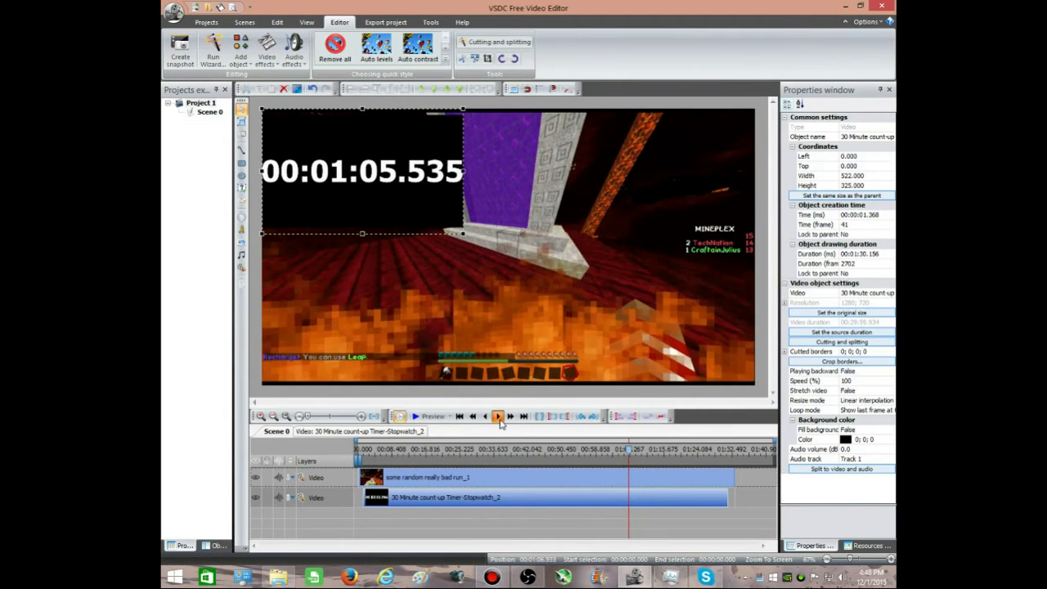
pyautogui.click(499, 419)
pyautogui.click(499, 419)
pyautogui.click(499, 419)
pyautogui.click(500, 419)
pyautogui.click(499, 419)
pyautogui.click(499, 419)
pyautogui.click(499, 419)
pyautogui.click(499, 419)
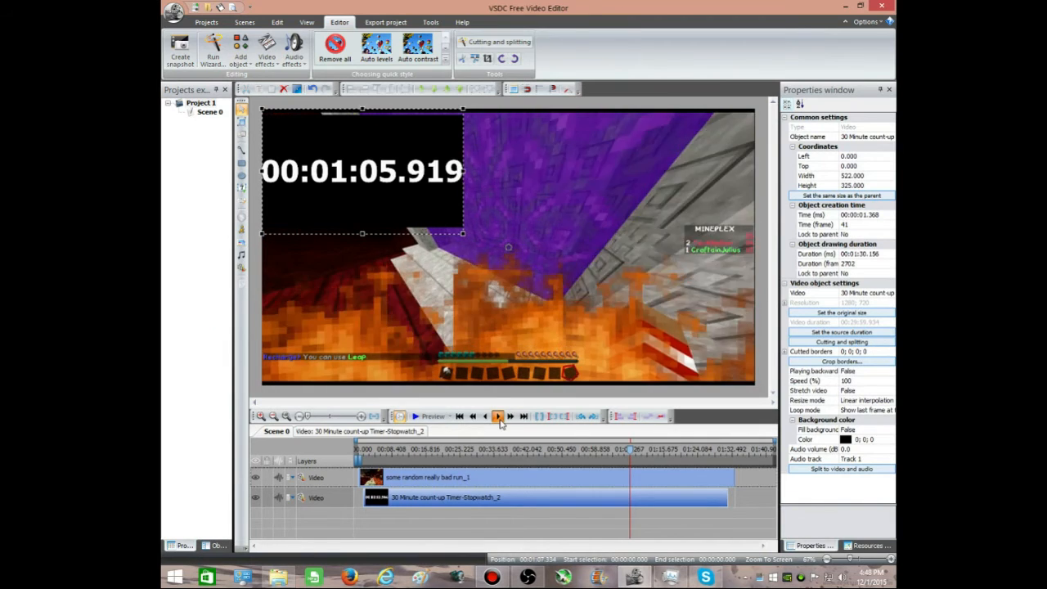
pyautogui.click(499, 419)
pyautogui.click(499, 419)
pyautogui.click(499, 419)
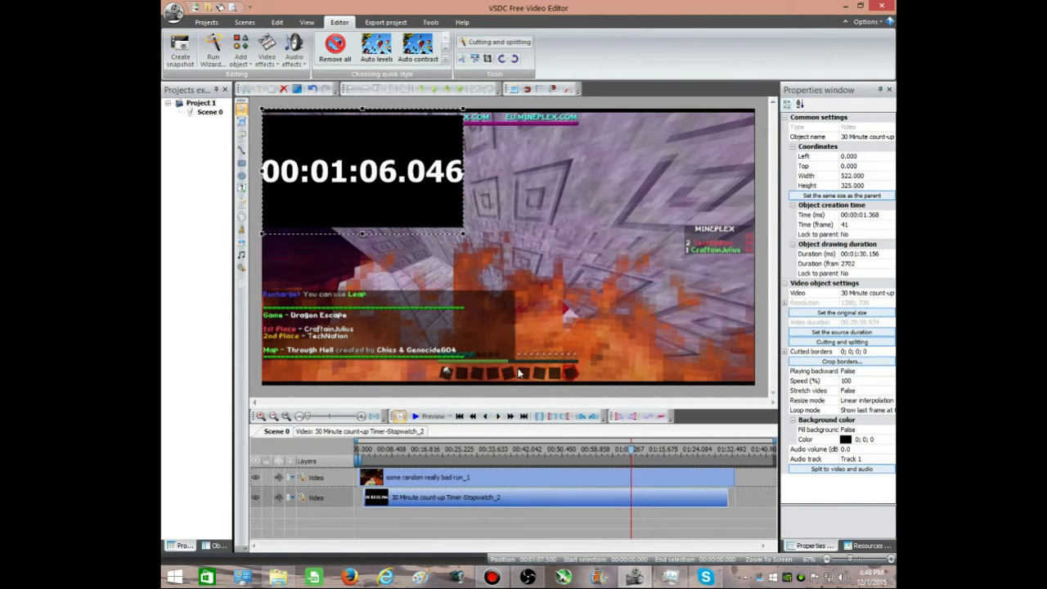
pyautogui.click(486, 416)
pyautogui.click(486, 416)
pyautogui.click(486, 417)
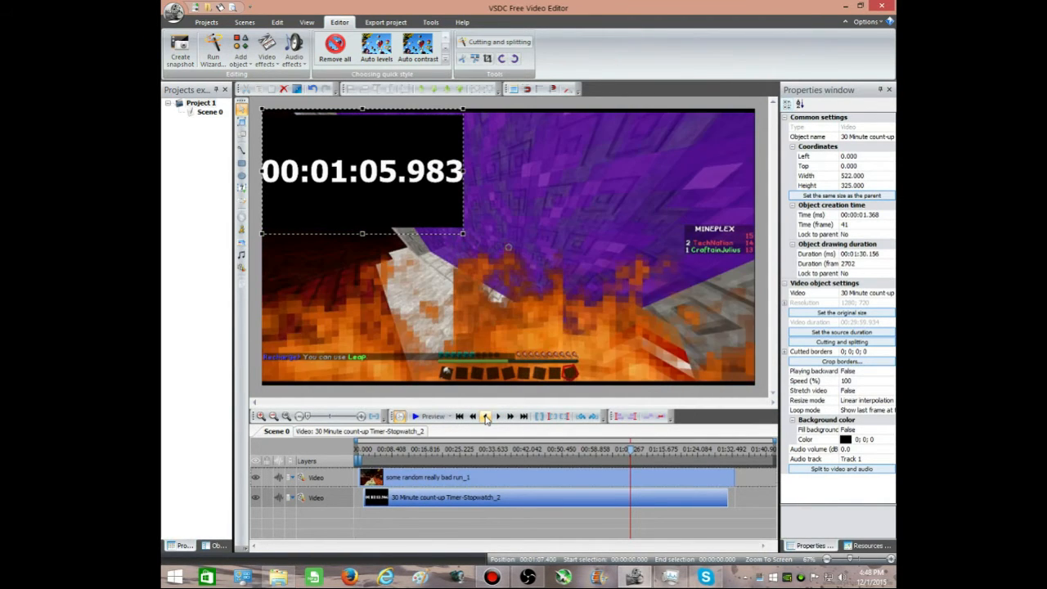
pyautogui.click(498, 416)
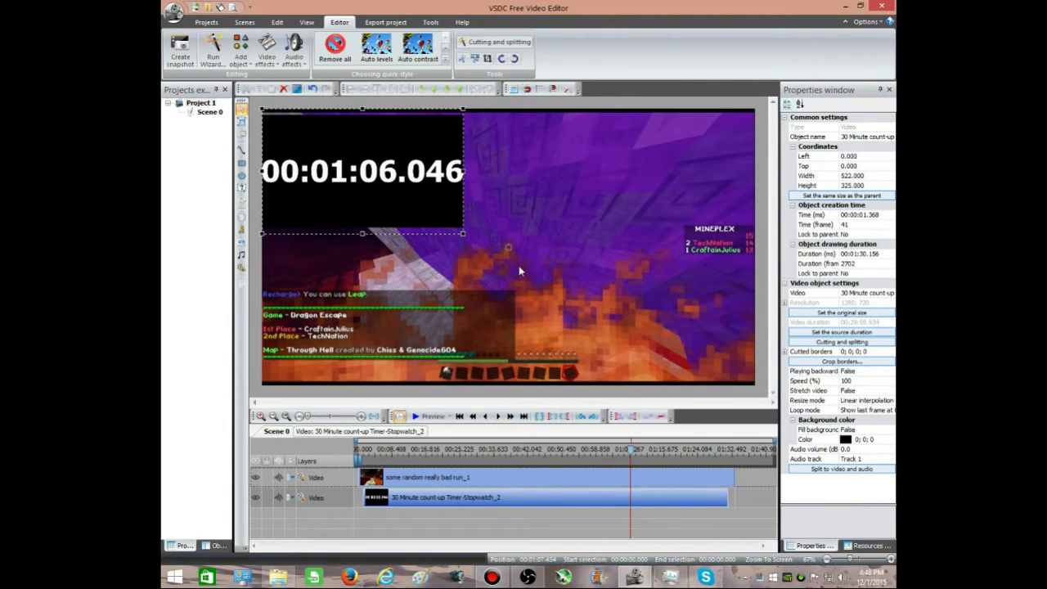
# Step: Resize the stopwatch video to about 512 × 306 in the frame and leave no object selected
pyautogui.moveTo(461, 237); pyautogui.dragTo(460, 227)
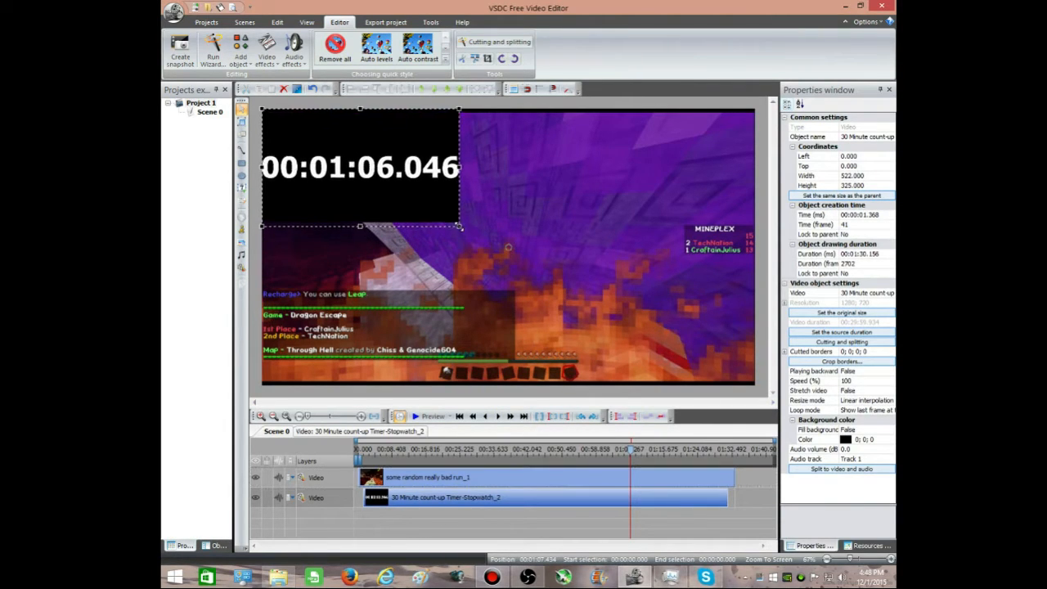
pyautogui.click(276, 314)
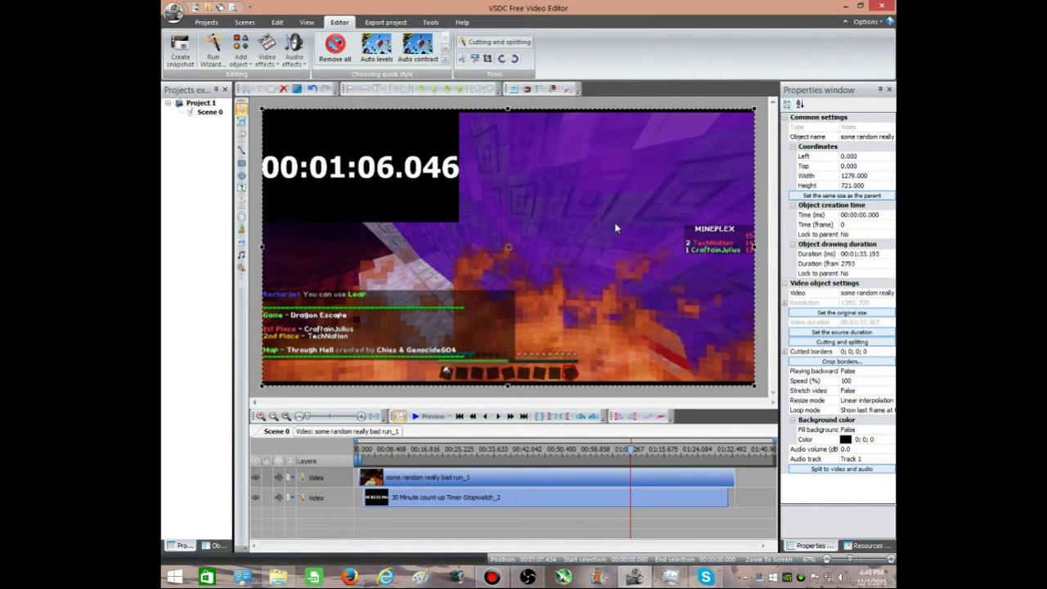
pyautogui.click(256, 321)
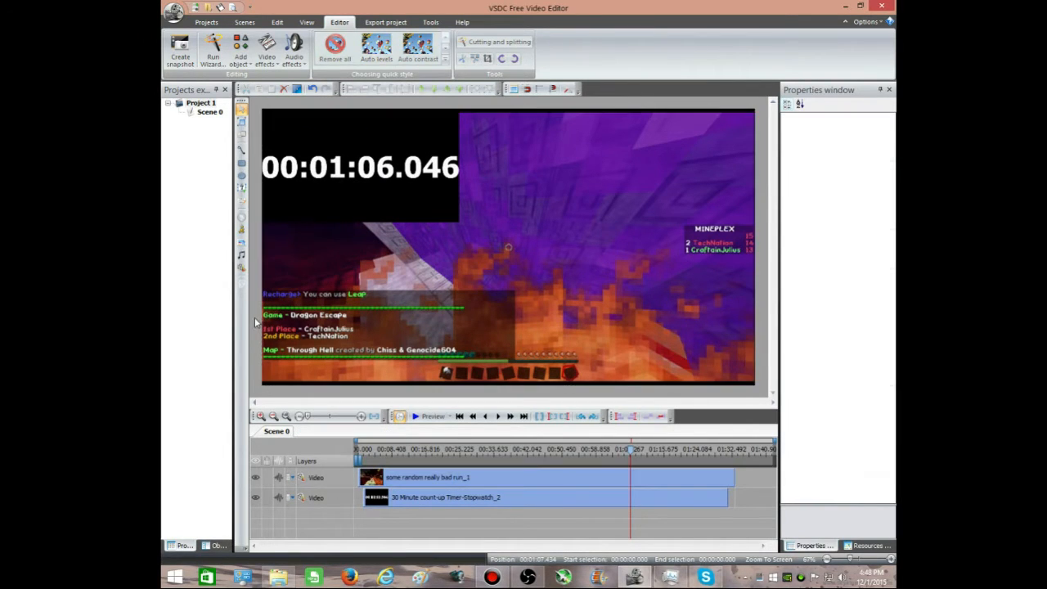
pyautogui.click(530, 345)
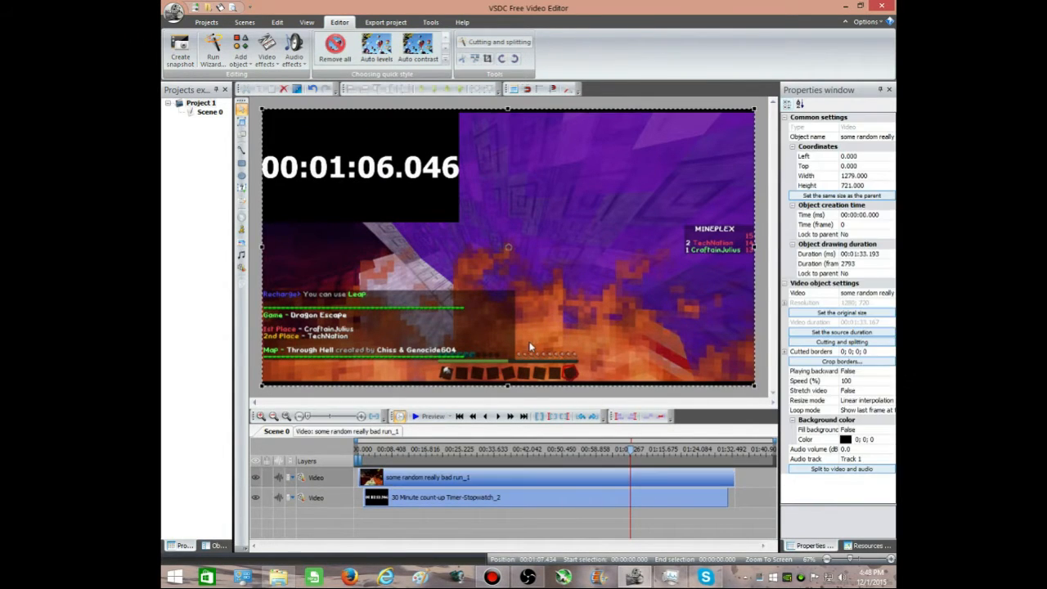
pyautogui.click(269, 389)
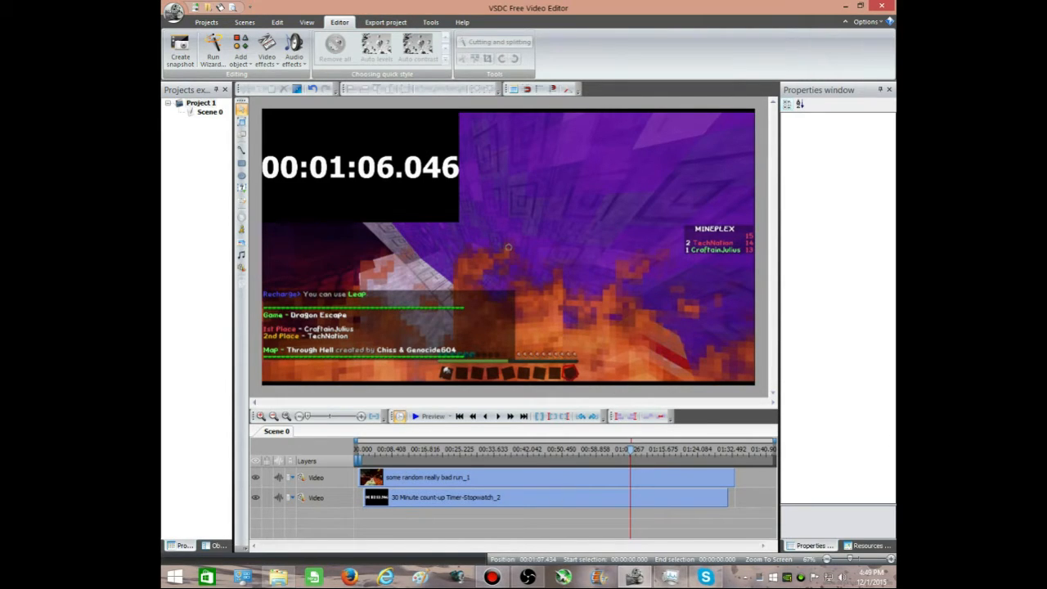
# Step: Switch to Paint and paste the captured screenshot of the video editor into a blank picture
pyautogui.click(420, 577)
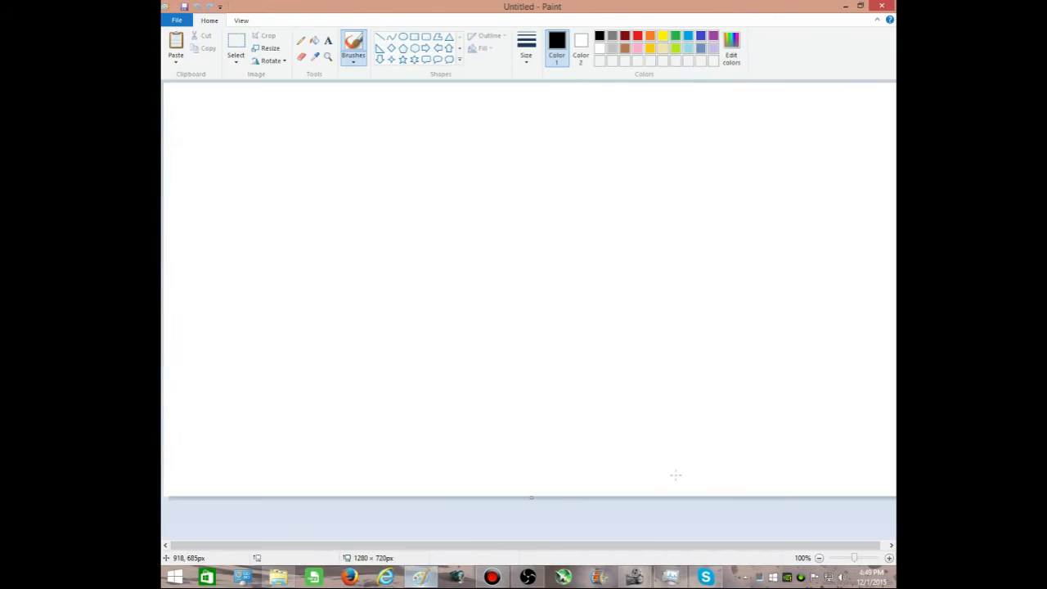
pyautogui.moveTo(856, 558); pyautogui.dragTo(844, 560)
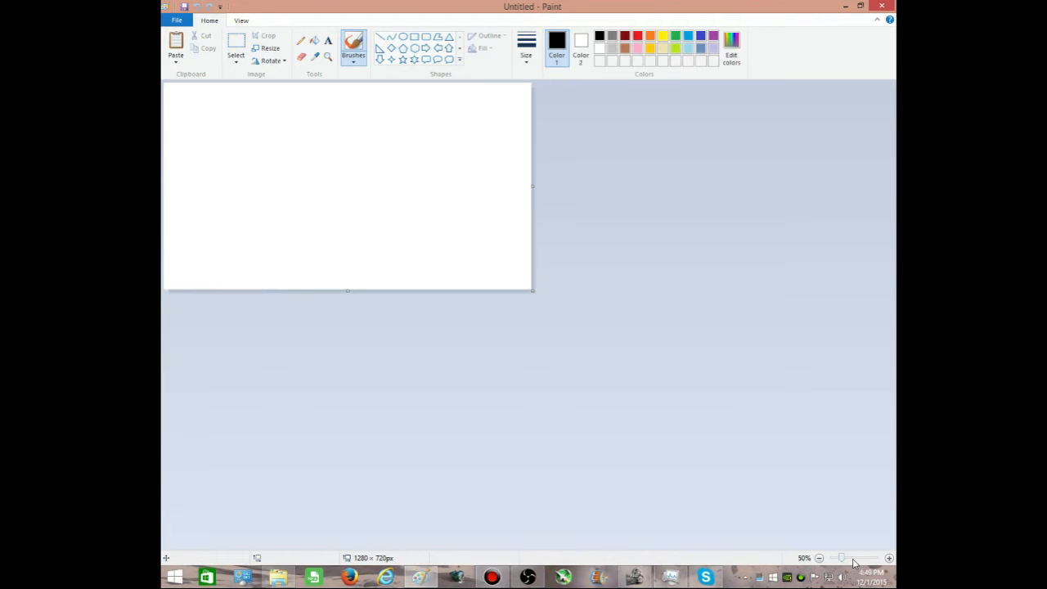
pyautogui.click(176, 41)
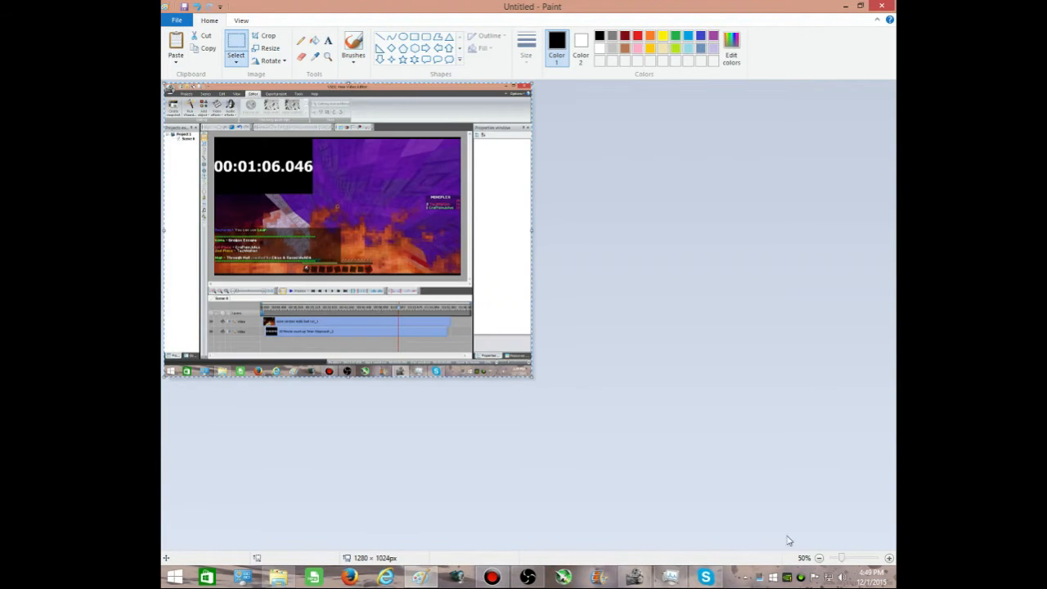
# Step: Crop the pasted screenshot to the black stopwatch rectangle, about 343 × 198 px
pyautogui.moveTo(844, 561); pyautogui.dragTo(863, 560)
pyautogui.moveTo(391, 547); pyautogui.dragTo(460, 555)
pyautogui.moveTo(896, 195); pyautogui.dragTo(898, 245)
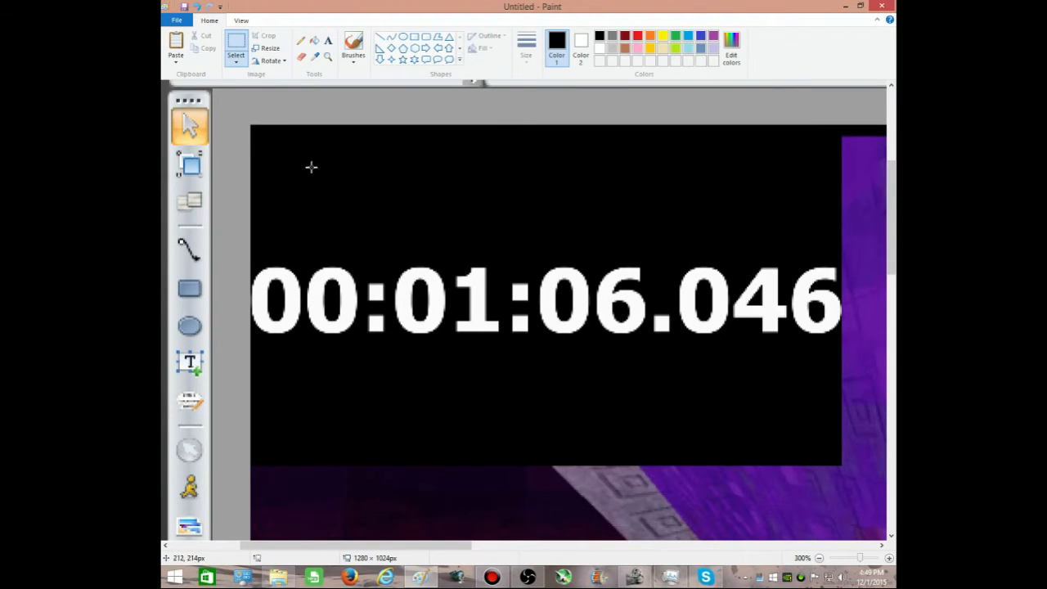
pyautogui.moveTo(249, 124); pyautogui.dragTo(841, 464)
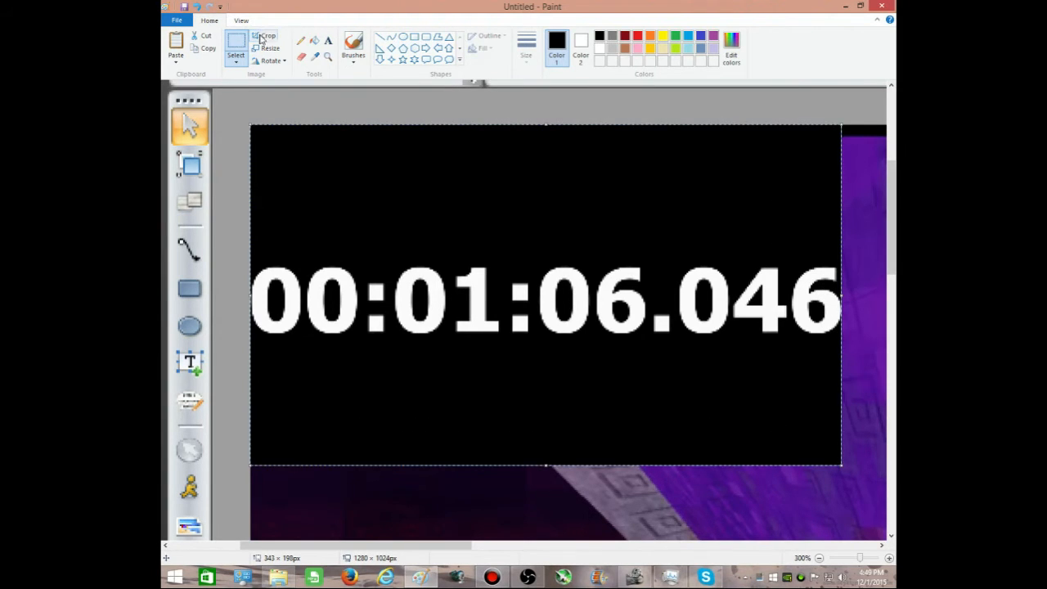
pyautogui.click(264, 35)
# Step: Close Paint and save the cropped stopwatch picture to the Desktop as the PNG file "ejtgiuer"
pyautogui.click(882, 5)
pyautogui.click(508, 289)
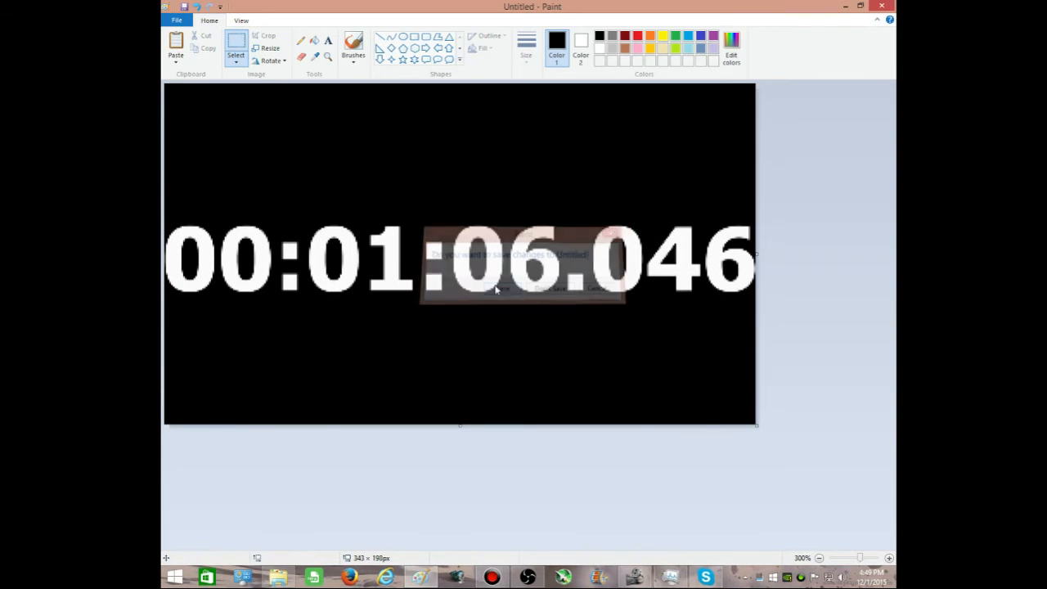
pyautogui.click(461, 374)
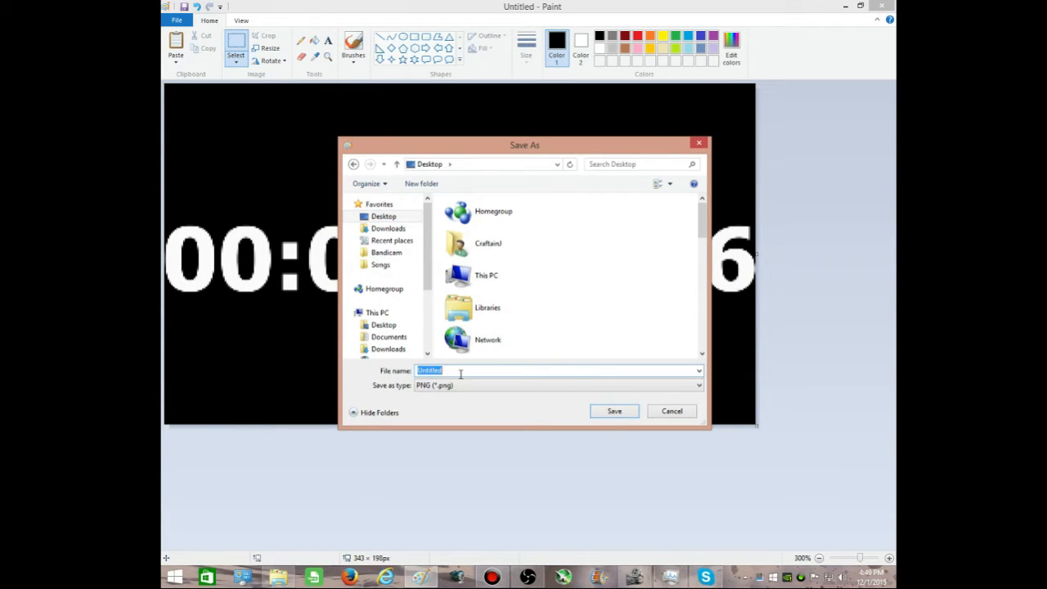
pyautogui.press('BackSpace')
pyautogui.write('timerehtuge')
pyautogui.press('BackSpace')
pyautogui.press('BackSpace')
pyautogui.press('BackSpace')
pyautogui.press('BackSpace')
pyautogui.press('BackSpace')
pyautogui.press('BackSpace')
pyautogui.press('BackSpace')
pyautogui.press('BackSpace')
pyautogui.press('BackSpace')
pyautogui.press('BackSpace')
pyautogui.press('BackSpace')
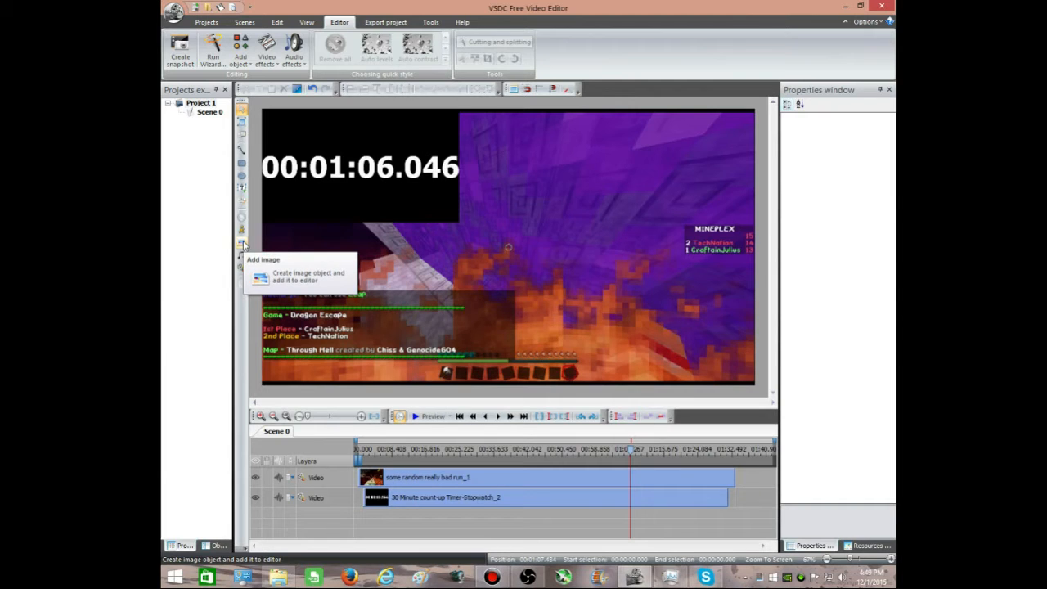
# Step: Add the "ejtgiuer" image from the Desktop at the cursor position and scale it to about 510 × 296 over the stopwatch
pyautogui.click(243, 246)
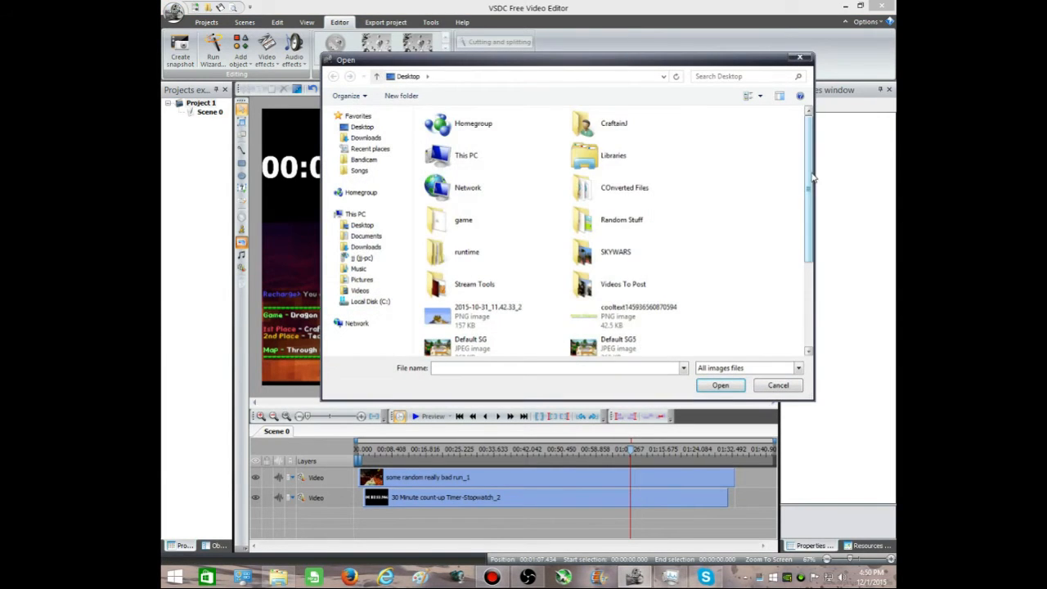
pyautogui.moveTo(814, 181); pyautogui.dragTo(816, 269)
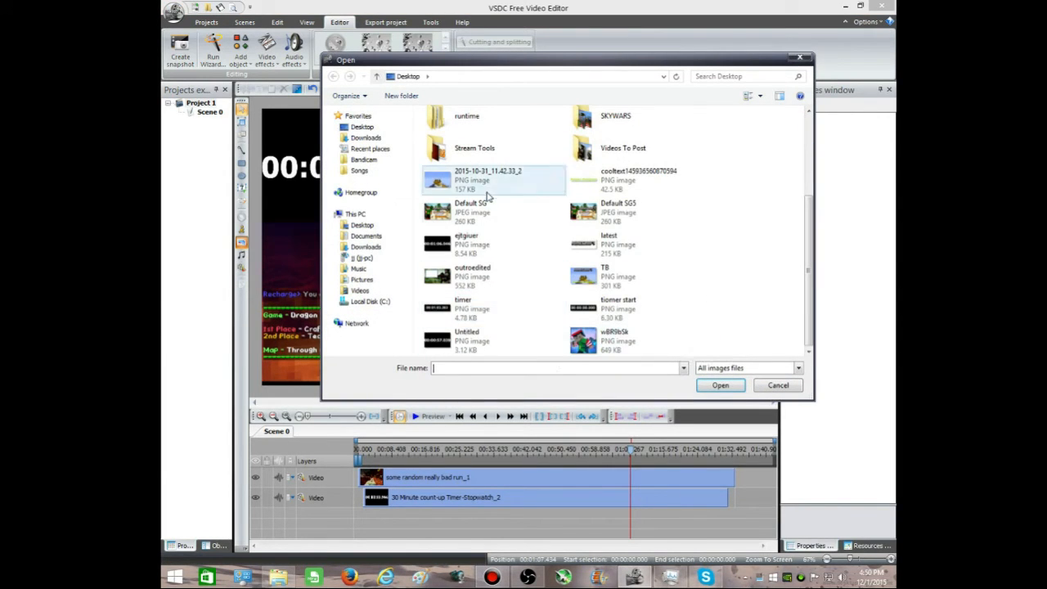
pyautogui.doubleClick(507, 256)
pyautogui.press('Return')
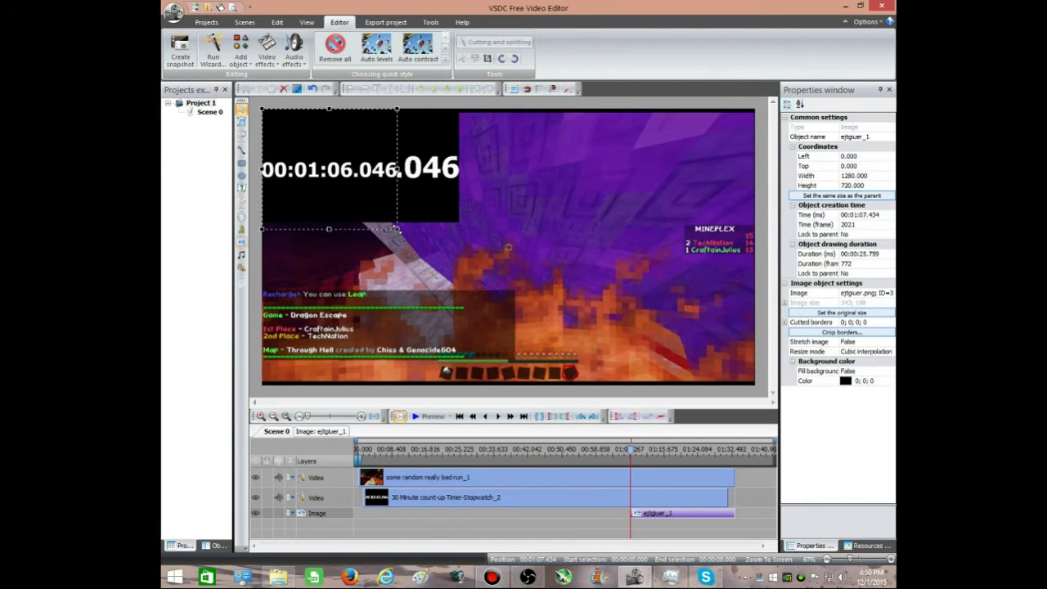
pyautogui.moveTo(442, 216); pyautogui.dragTo(459, 222)
pyautogui.click(466, 260)
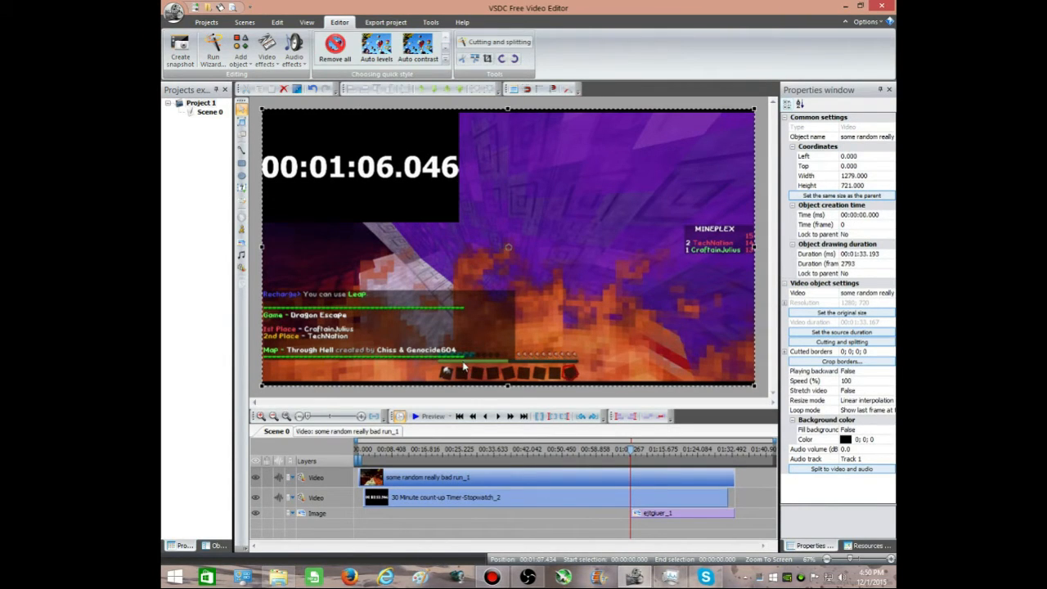
# Step: Trim the stopwatch clip to end where the still image starts, then return the playhead to 00:00:00.000
pyautogui.moveTo(727, 497); pyautogui.dragTo(633, 508)
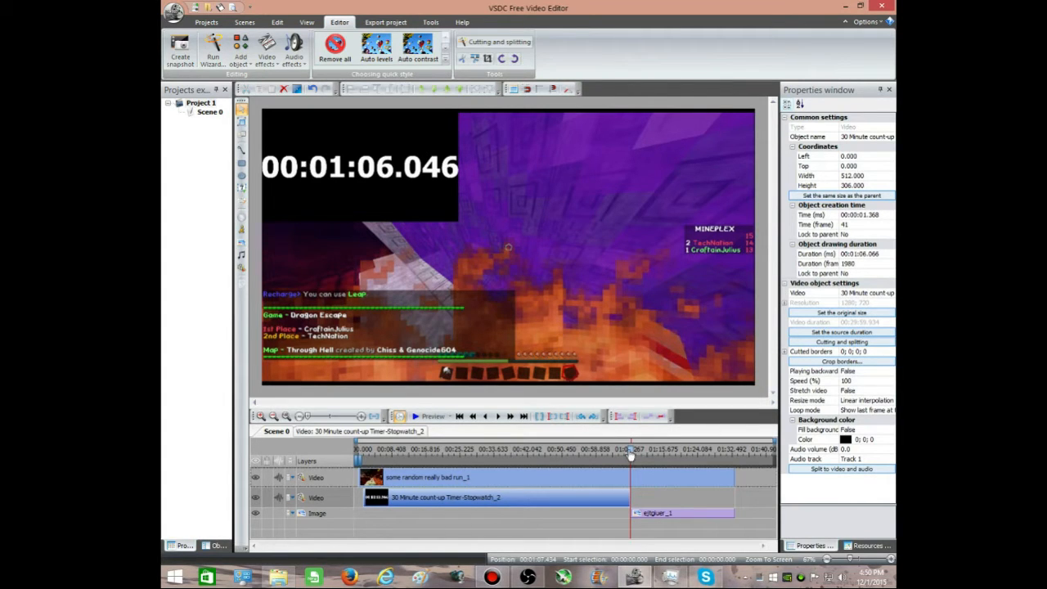
pyautogui.moveTo(630, 452); pyautogui.dragTo(214, 458)
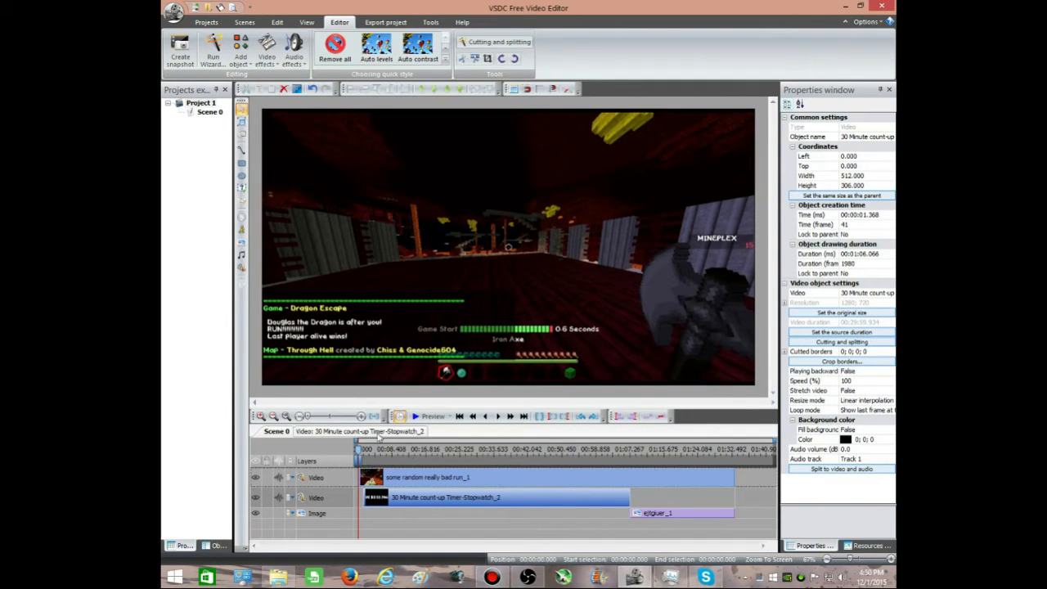
# Step: Apply a Background remover effect to the stopwatch video for the whole parent duration on an added layer
pyautogui.moveTo(437, 505)
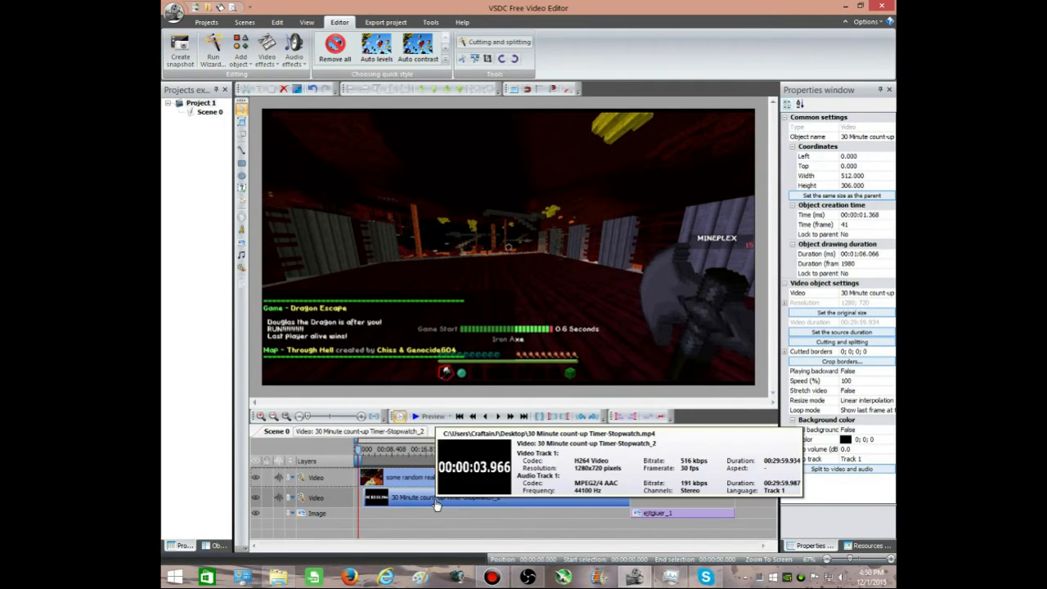
pyautogui.click(312, 434)
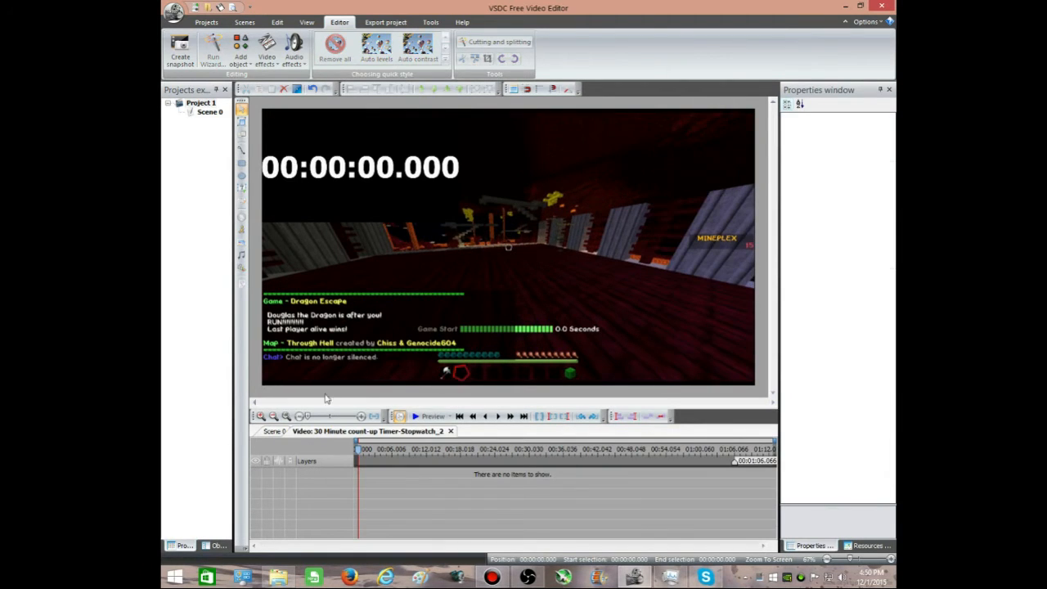
pyautogui.click(261, 66)
pyautogui.click(260, 65)
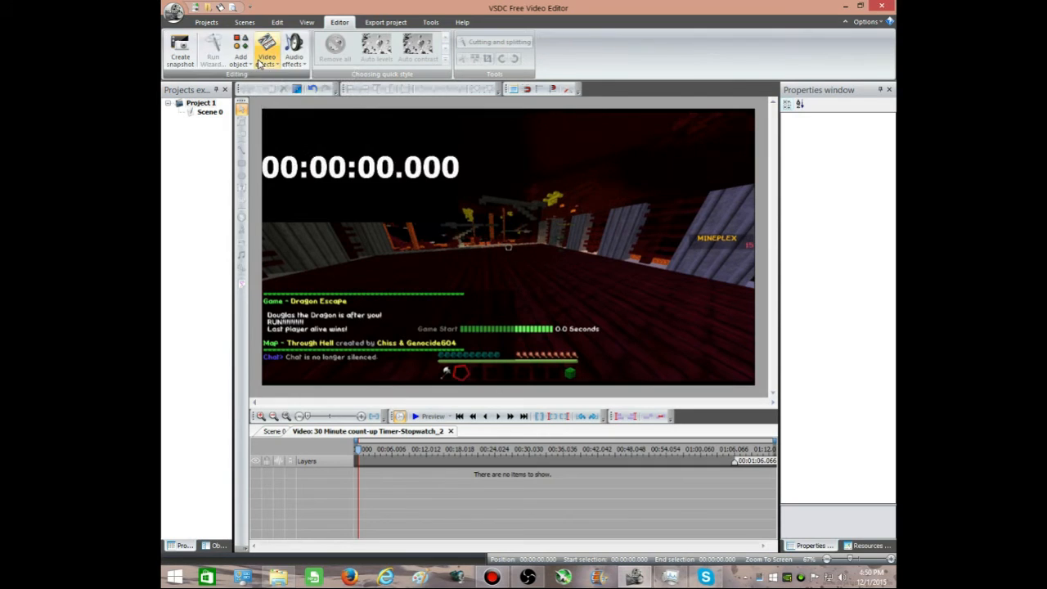
pyautogui.click(262, 64)
pyautogui.moveTo(336, 142)
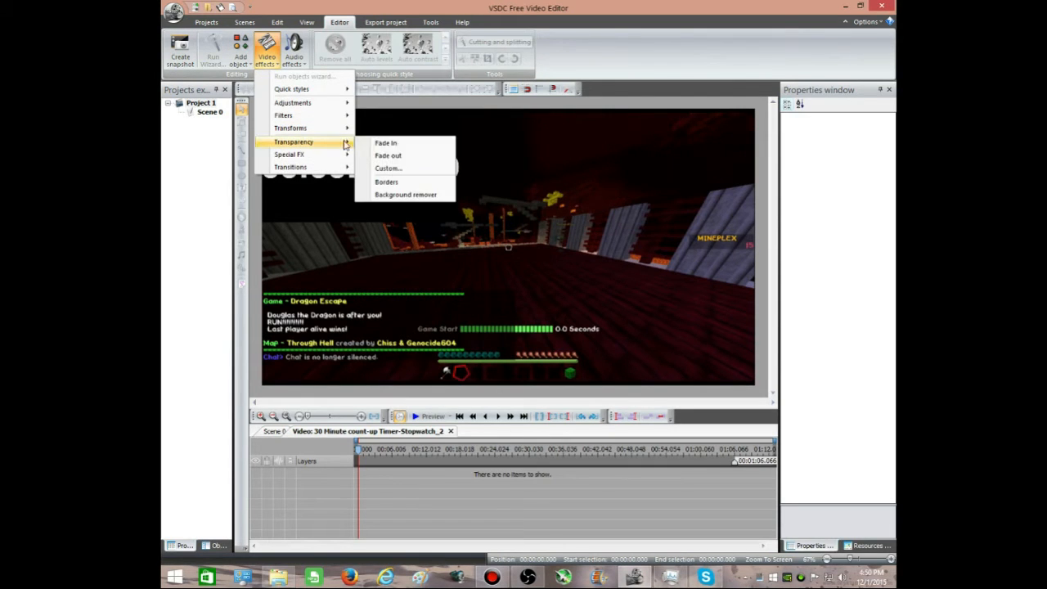
pyautogui.click(392, 195)
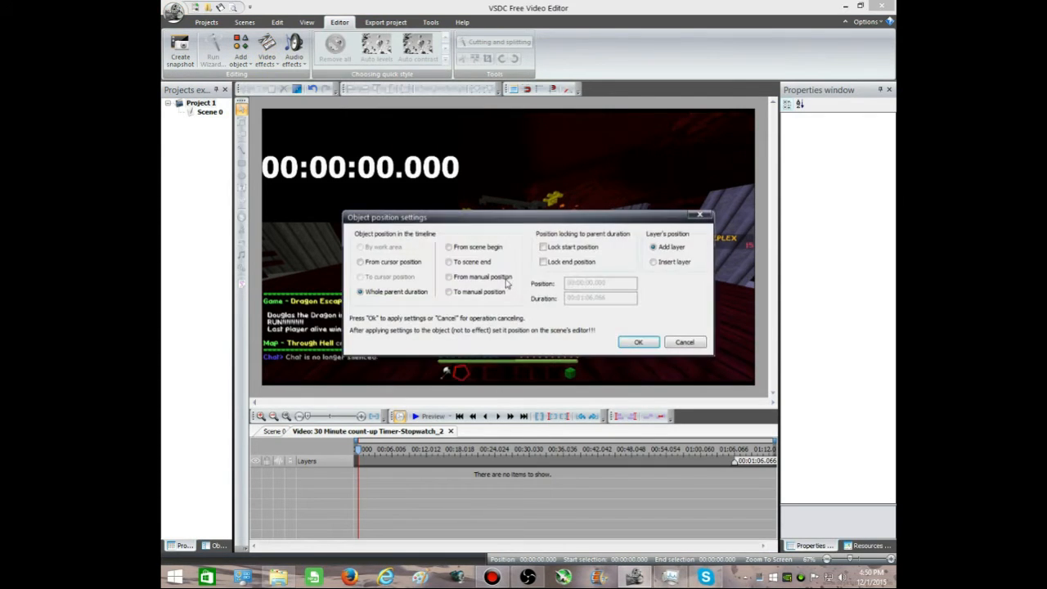
pyautogui.click(636, 344)
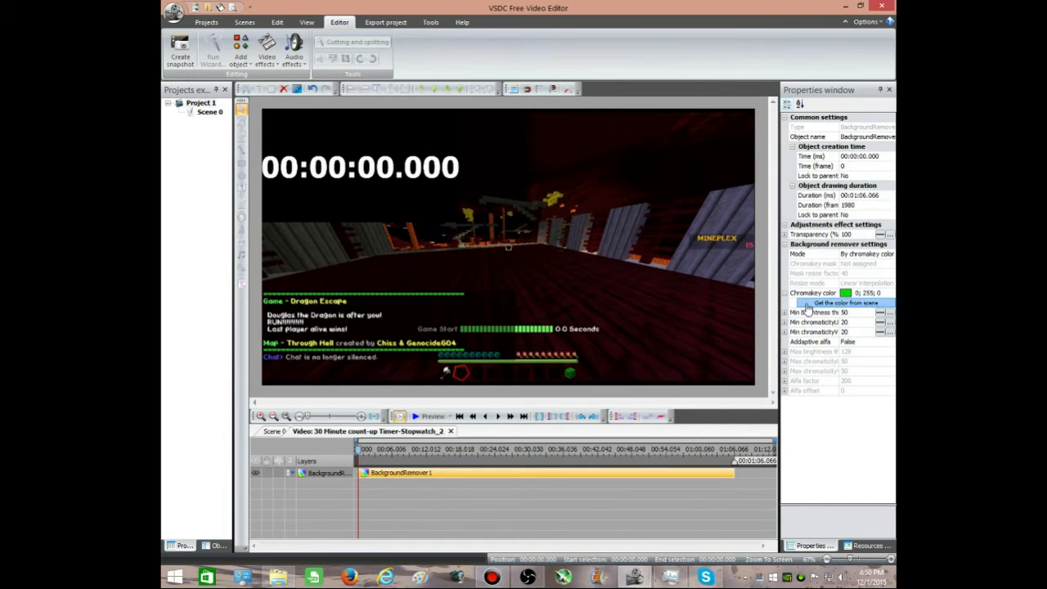
# Step: Sample the stopwatch's black background from the scene as the chromakey color, and return to Scene 0
pyautogui.click(843, 305)
pyautogui.click(410, 149)
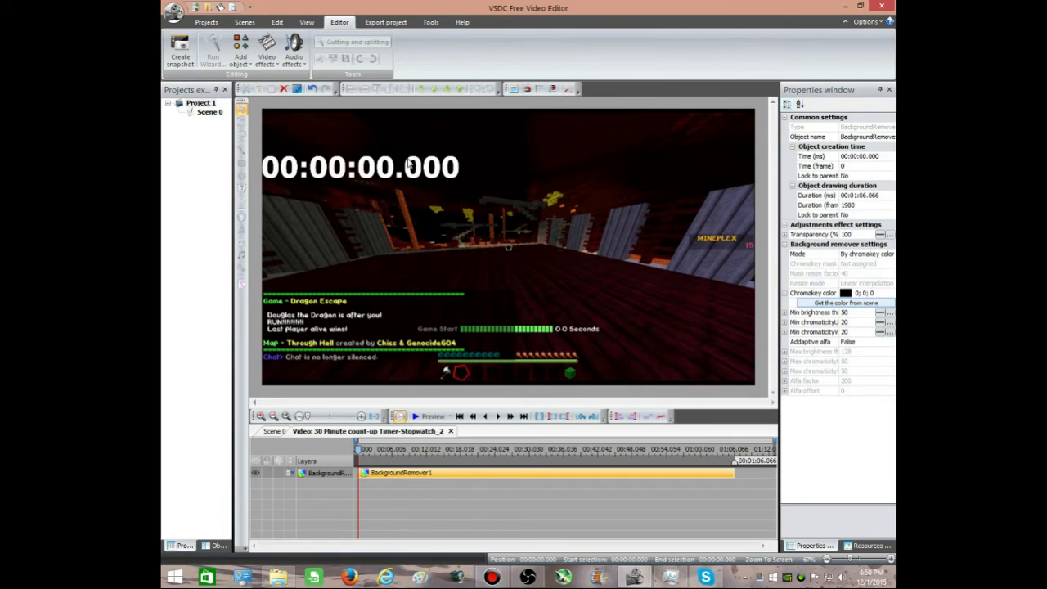
pyautogui.click(275, 431)
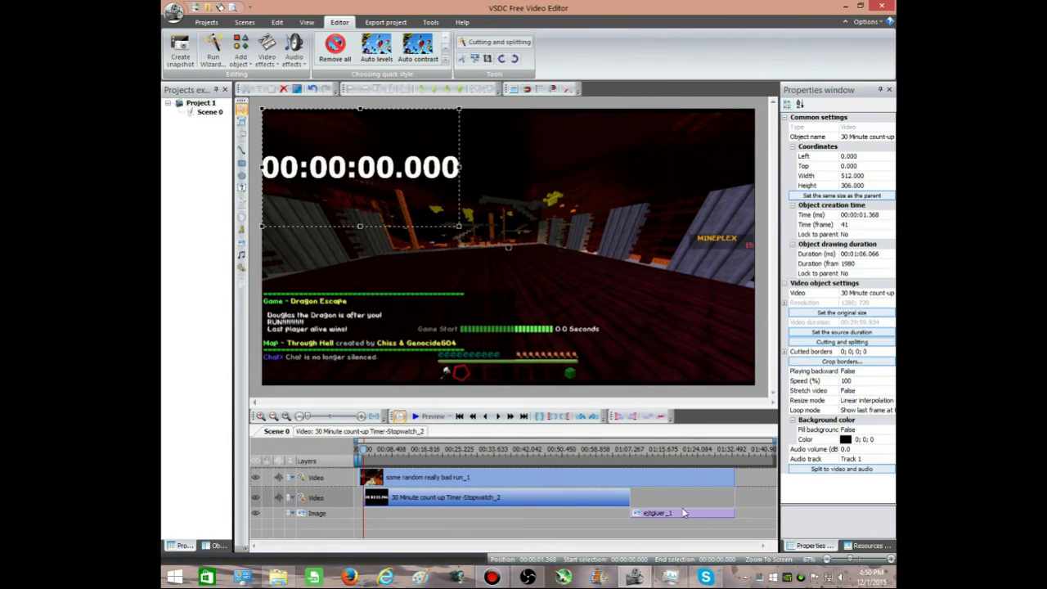
# Step: Apply a Background remover effect to the "ejtgiuer" still image
pyautogui.click(681, 512)
pyautogui.click(328, 431)
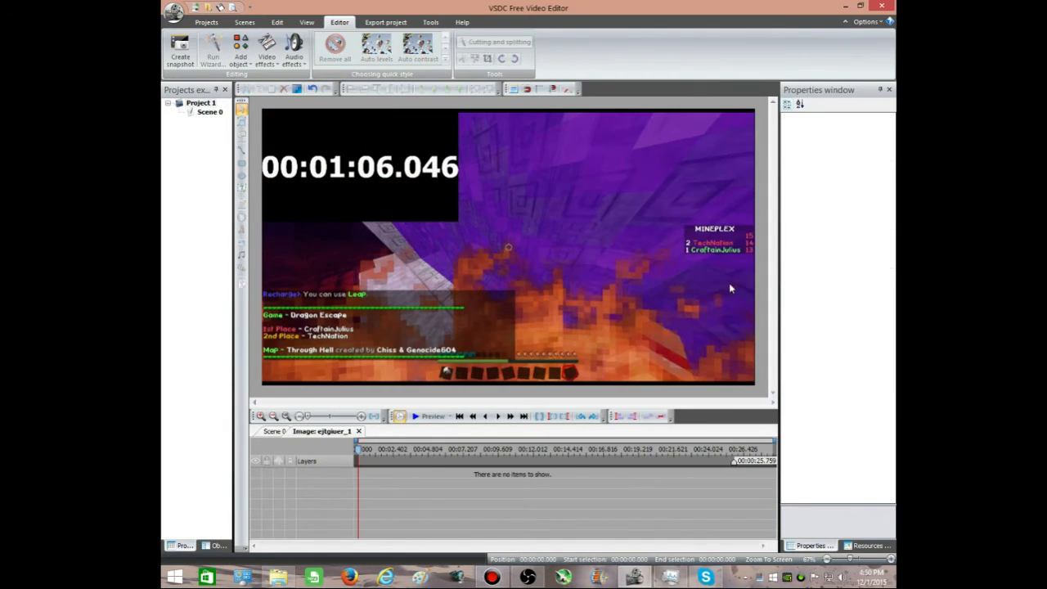
pyautogui.click(259, 69)
pyautogui.moveTo(295, 141)
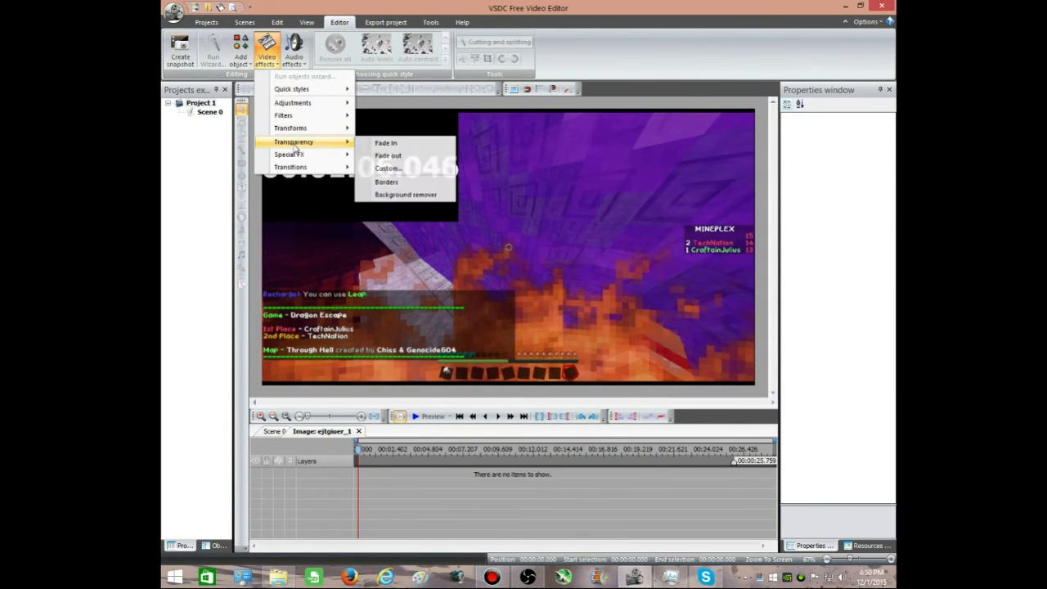
pyautogui.click(396, 196)
pyautogui.click(636, 342)
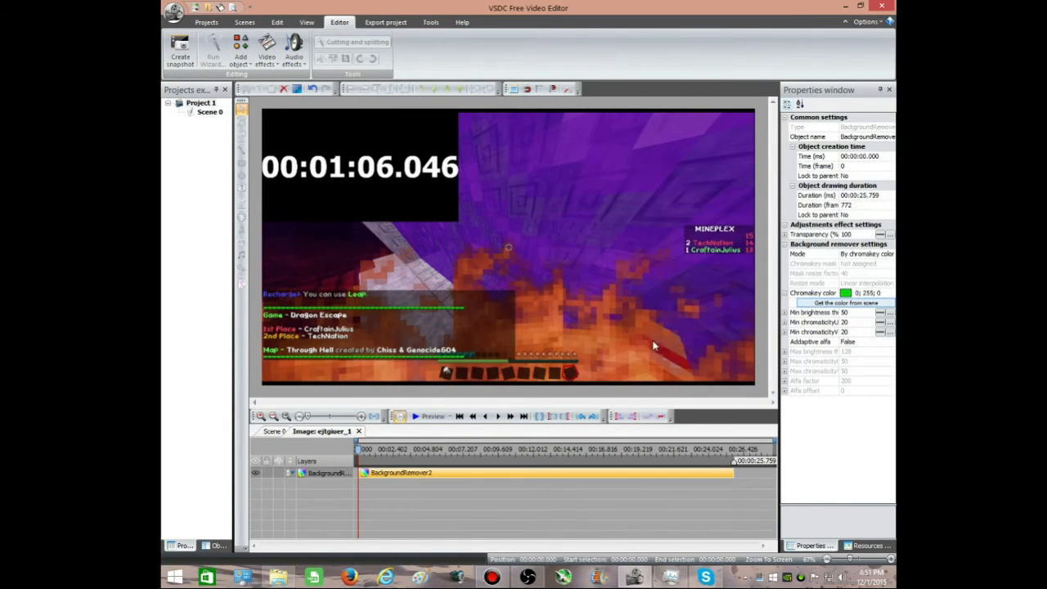
# Step: Set the still image's chromakey color to black by sampling its background, and return to Scene 0
pyautogui.click(833, 305)
pyautogui.click(408, 198)
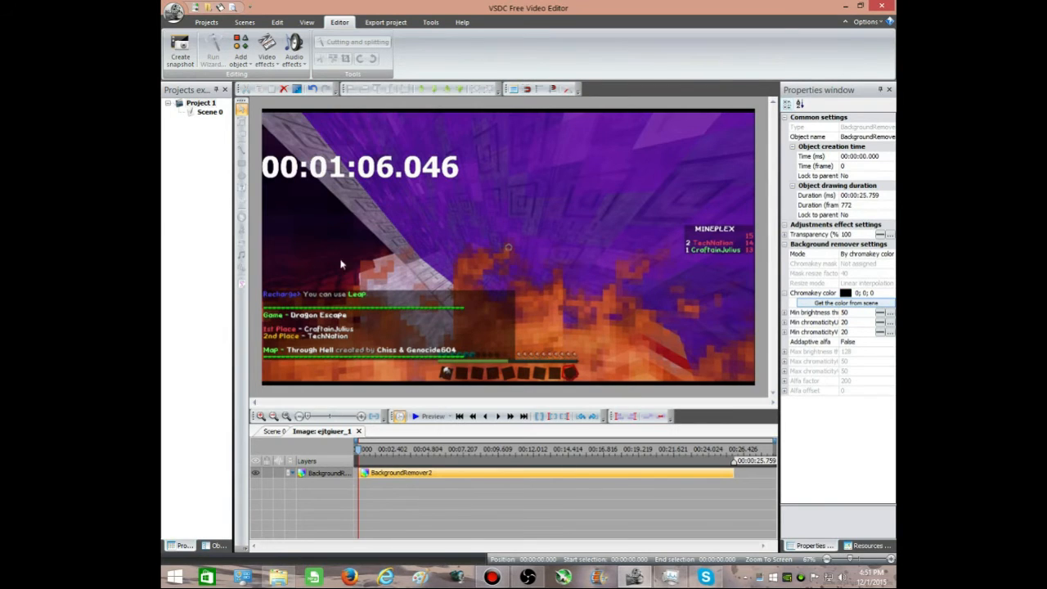
pyautogui.click(275, 431)
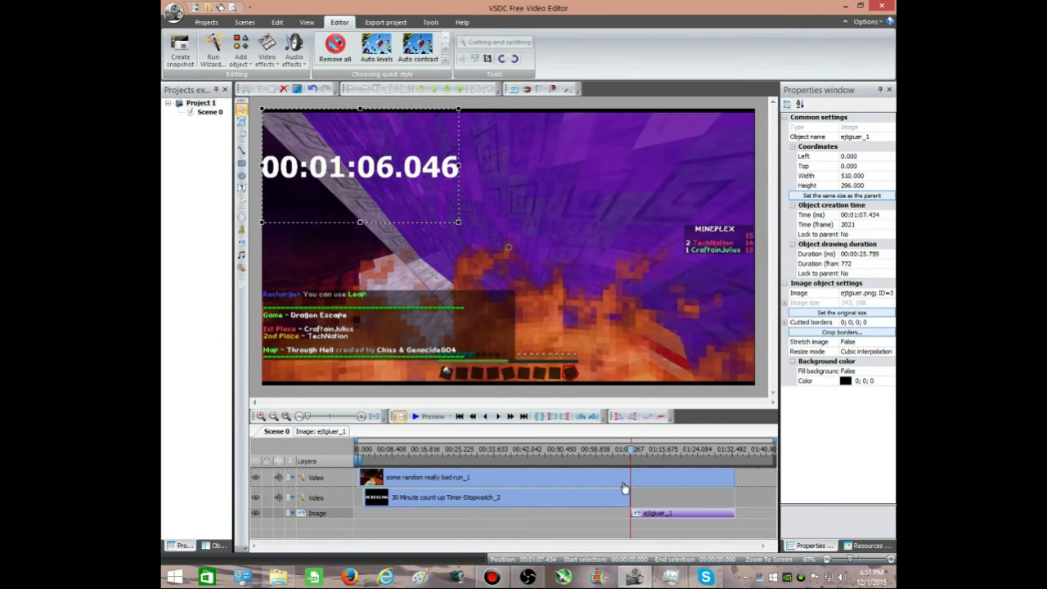
# Step: Extend the stopwatch clip slightly past the start of the still image, to a duration of about 1:08.201
pyautogui.moveTo(631, 455); pyautogui.dragTo(629, 455)
pyautogui.moveTo(629, 497); pyautogui.dragTo(638, 497)
# Step: Extend the stopwatch's Background remover effect to cover the clip's full 1:08.201 duration, and return to Scene 0
pyautogui.moveTo(629, 455); pyautogui.dragTo(633, 456)
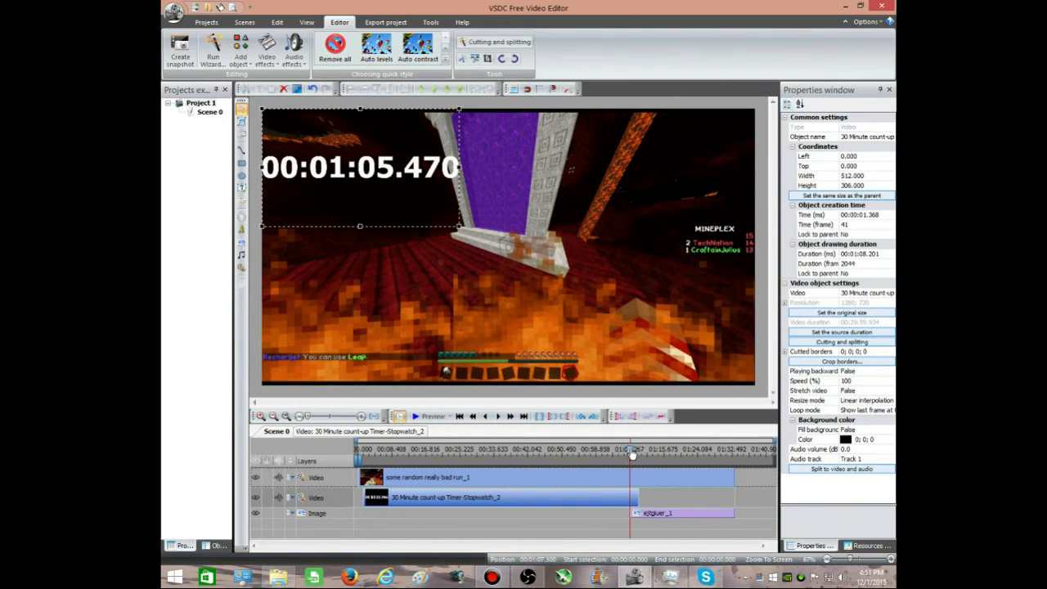
pyautogui.click(498, 417)
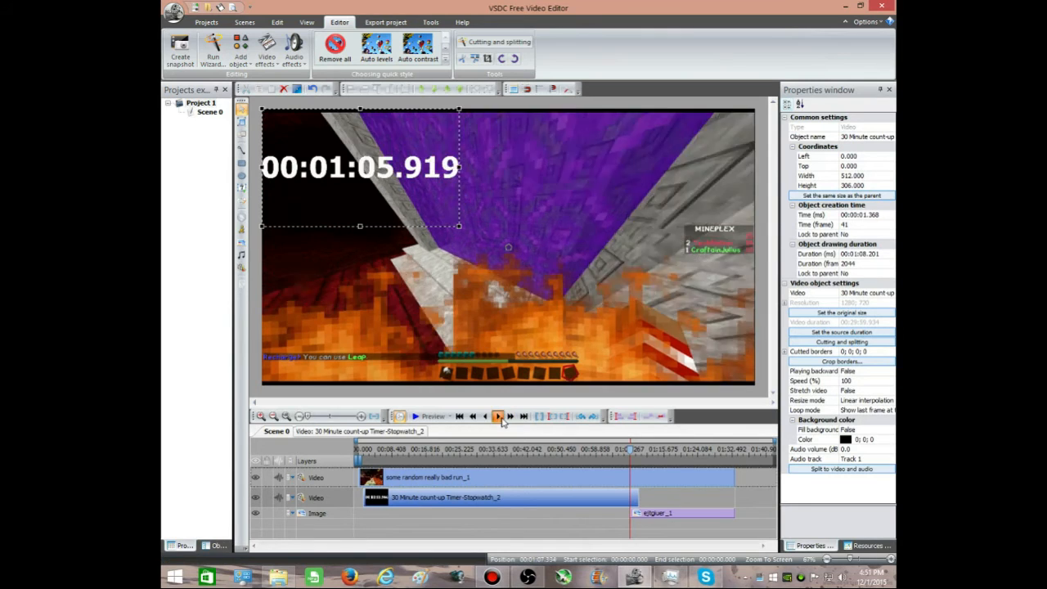
pyautogui.click(501, 418)
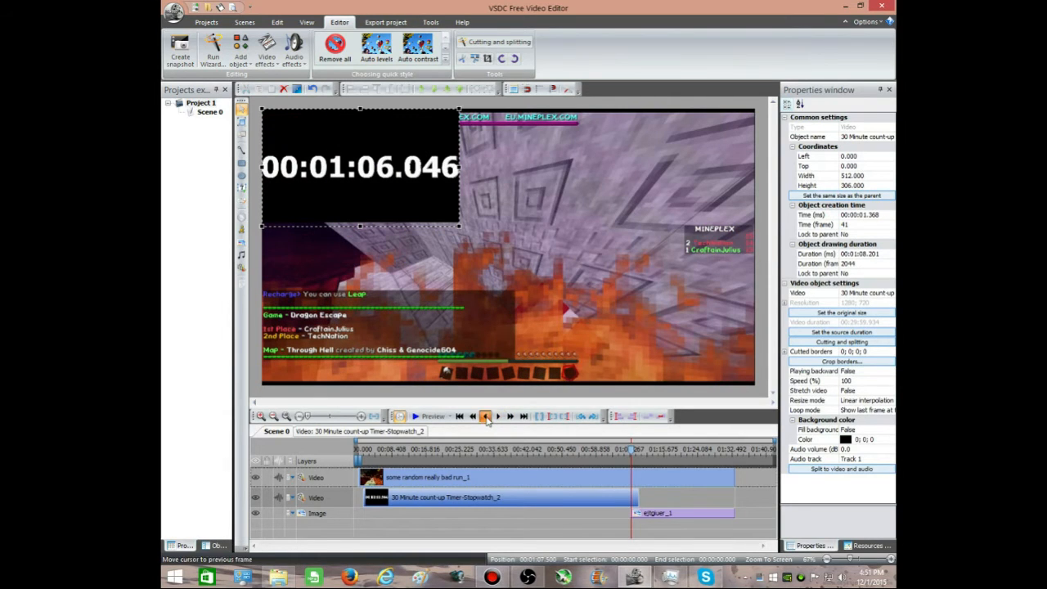
pyautogui.click(486, 417)
pyautogui.click(330, 431)
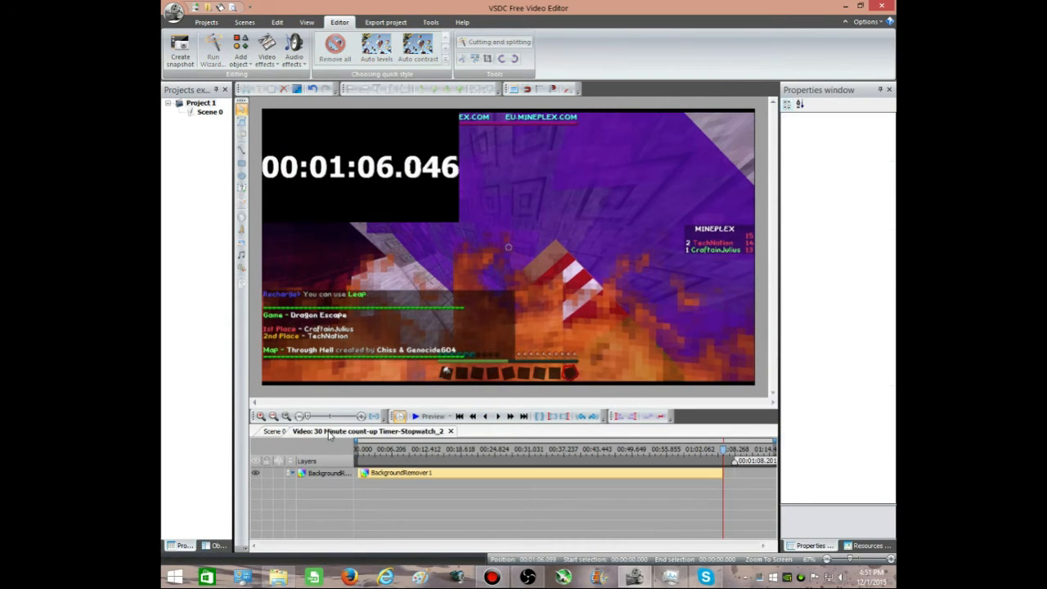
pyautogui.click(721, 473)
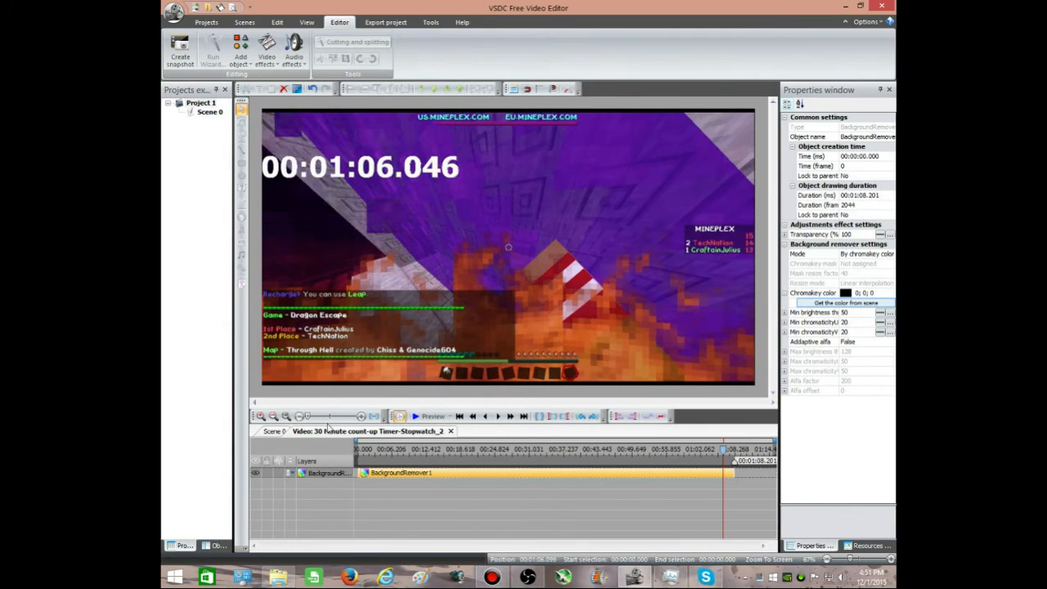
pyautogui.click(275, 431)
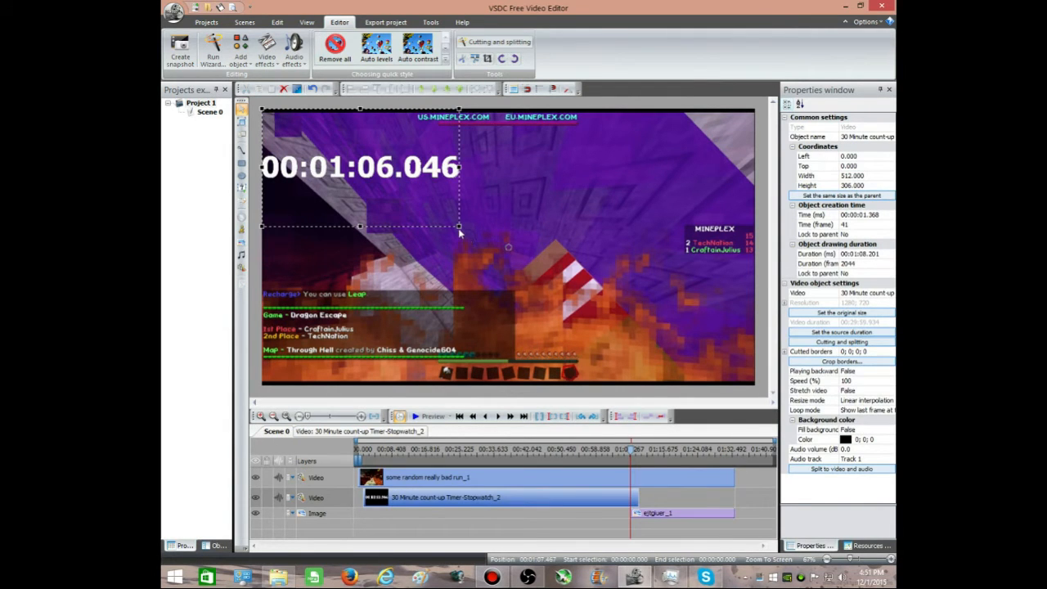
# Step: Narrow the stopwatch video to a width of 510 and check the frames around the switch to the still image
pyautogui.moveTo(459, 234); pyautogui.dragTo(458, 228)
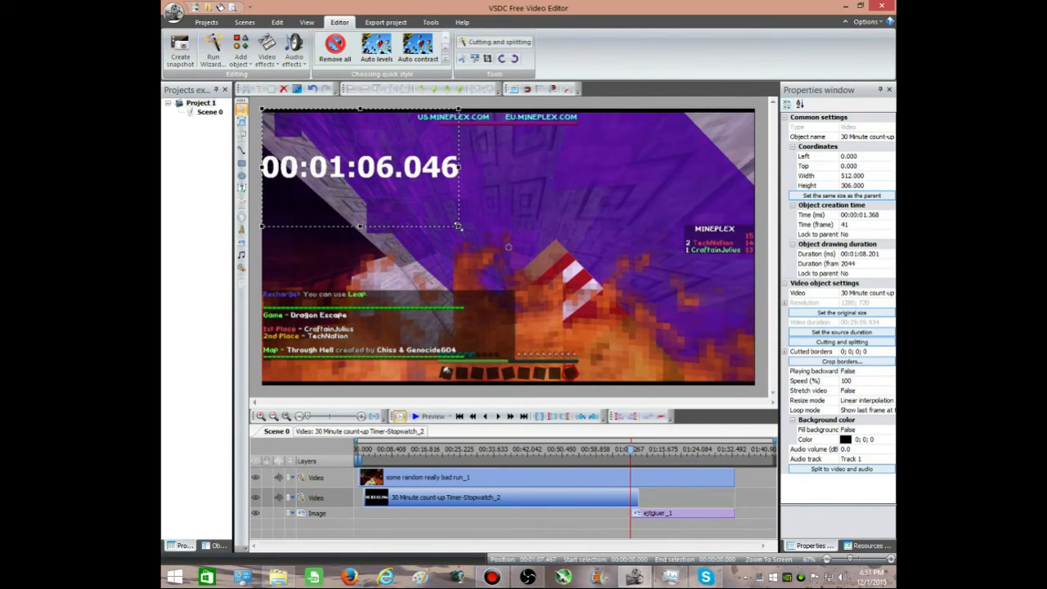
pyautogui.click(455, 272)
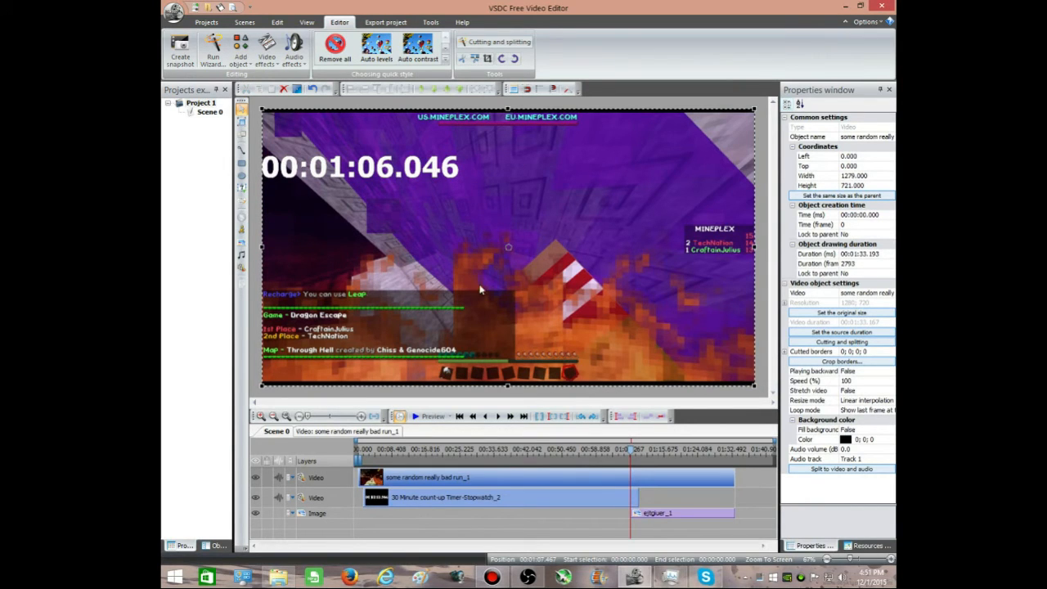
pyautogui.click(486, 416)
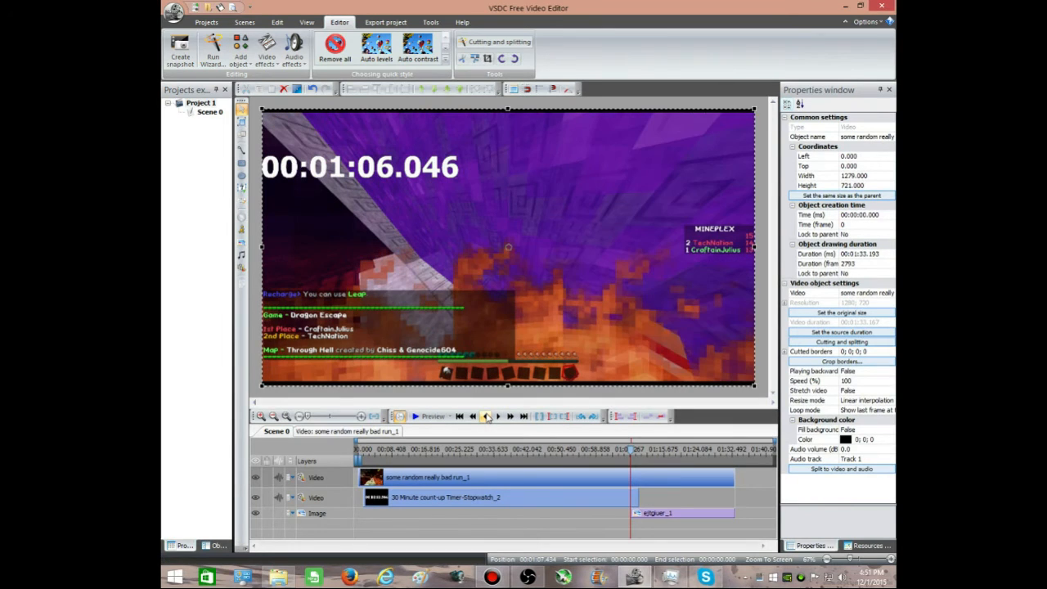
pyautogui.click(486, 416)
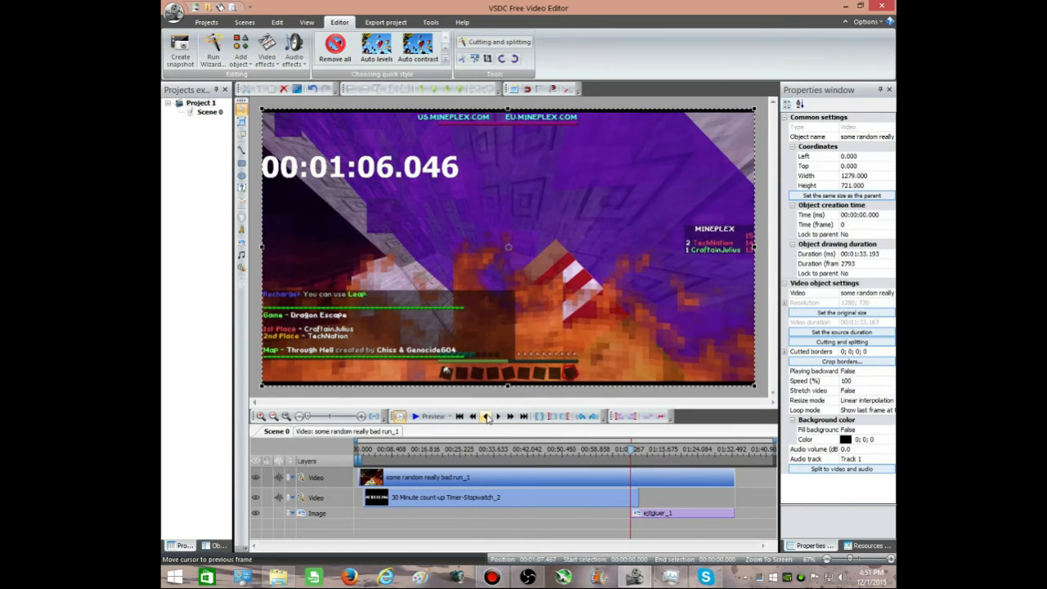
# Step: Trim the end of the stopwatch clip to the start of the still image, giving a duration of 1:06.066
pyautogui.click(669, 514)
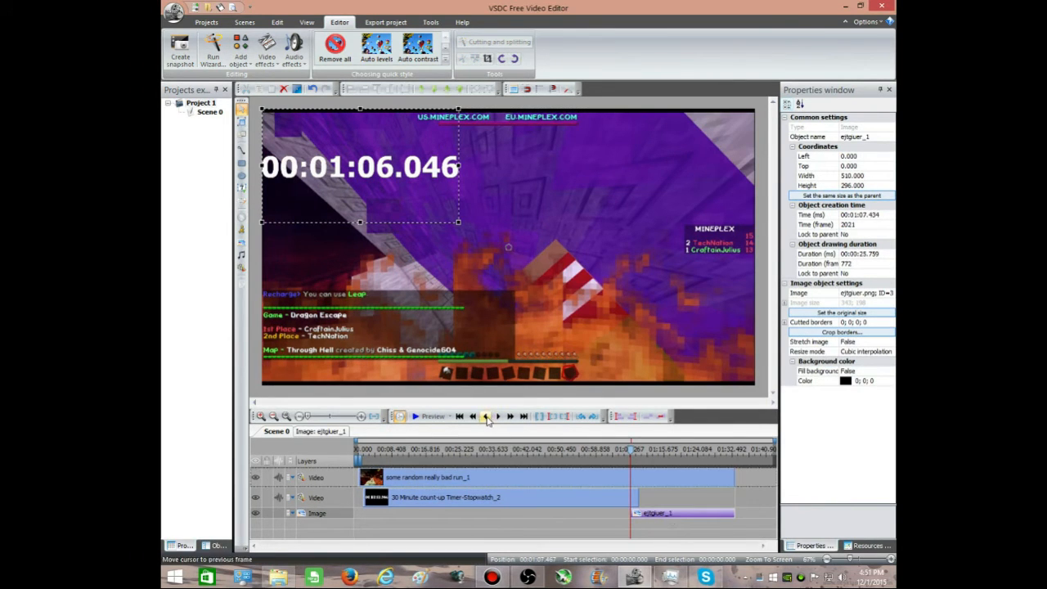
pyautogui.click(486, 416)
pyautogui.click(486, 417)
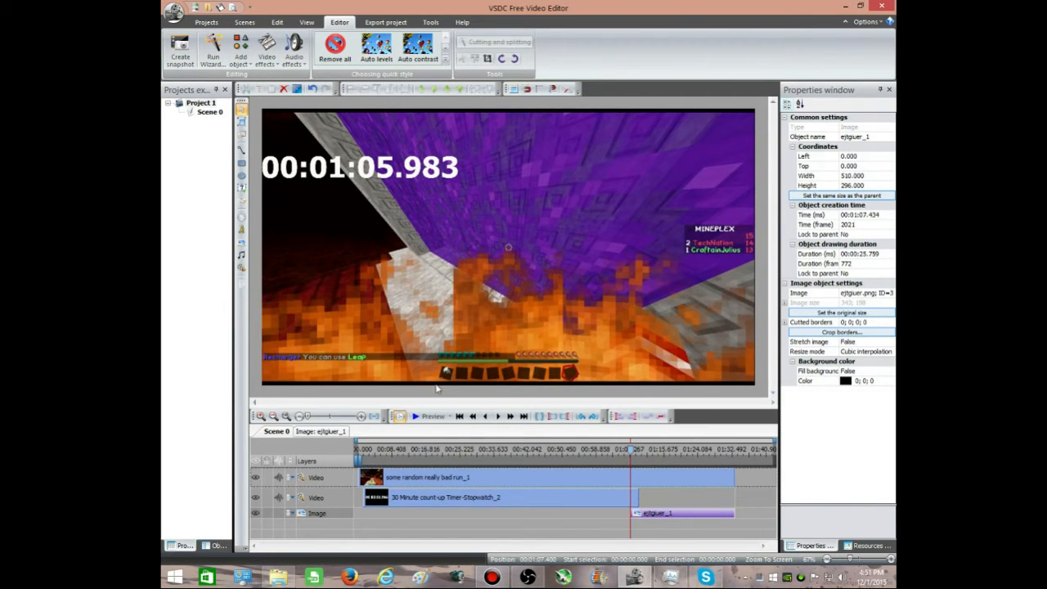
pyautogui.click(497, 417)
pyautogui.click(637, 500)
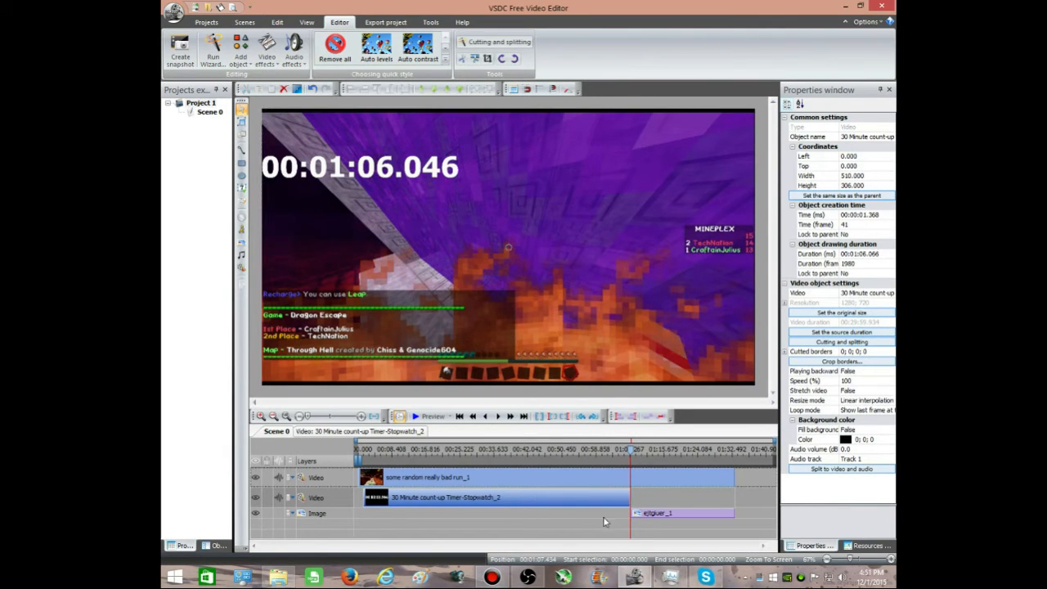
pyautogui.click(486, 416)
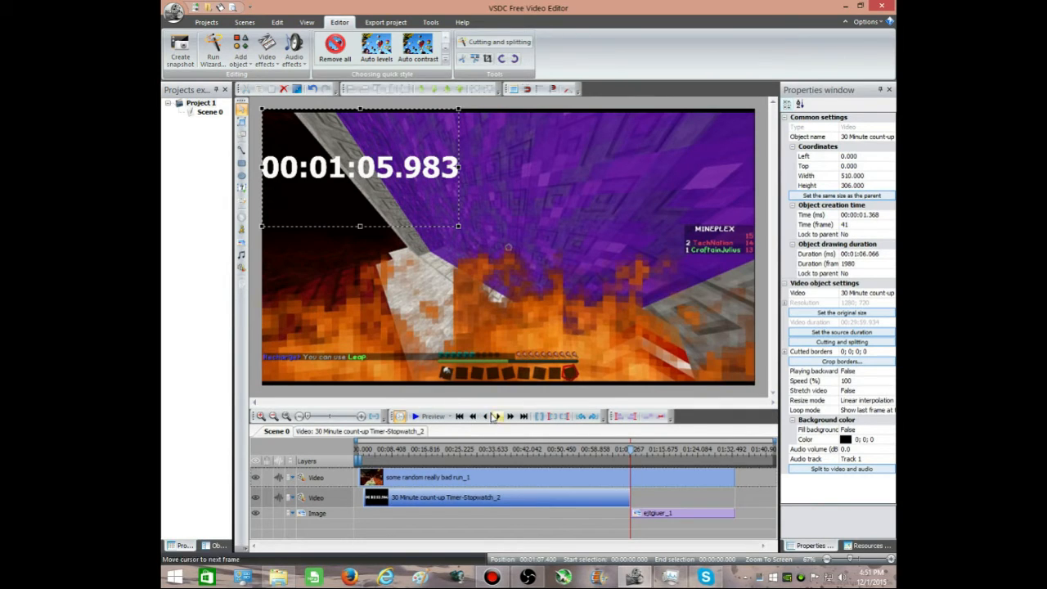
pyautogui.click(498, 416)
# Step: Trim the ends of the gameplay video and the still image to 1:16.976 on the timeline
pyautogui.moveTo(646, 458); pyautogui.dragTo(669, 458)
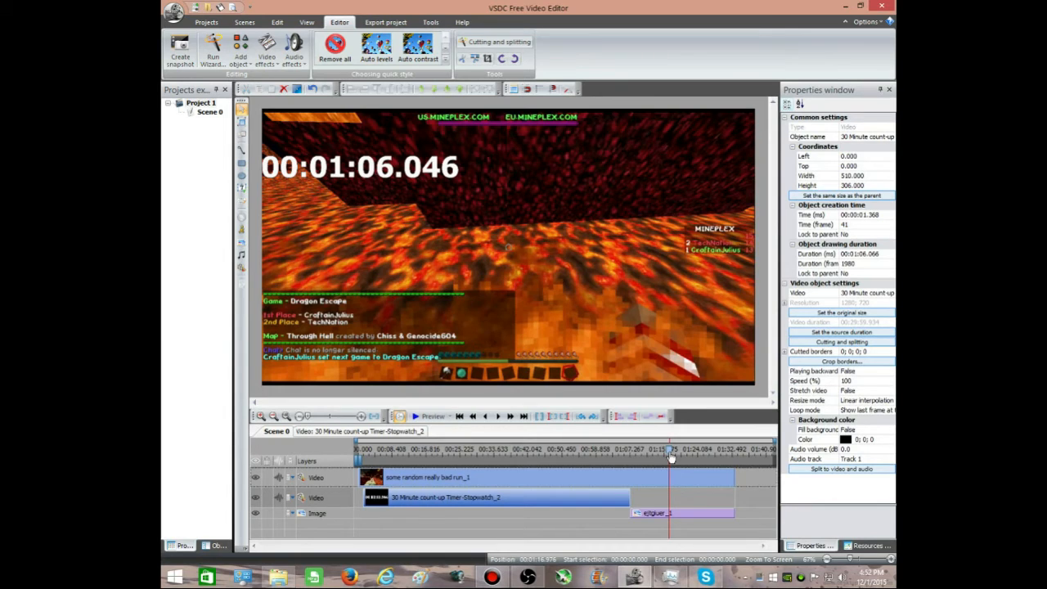
pyautogui.moveTo(733, 481); pyautogui.dragTo(669, 481)
pyautogui.moveTo(735, 513); pyautogui.dragTo(671, 518)
pyautogui.click(724, 513)
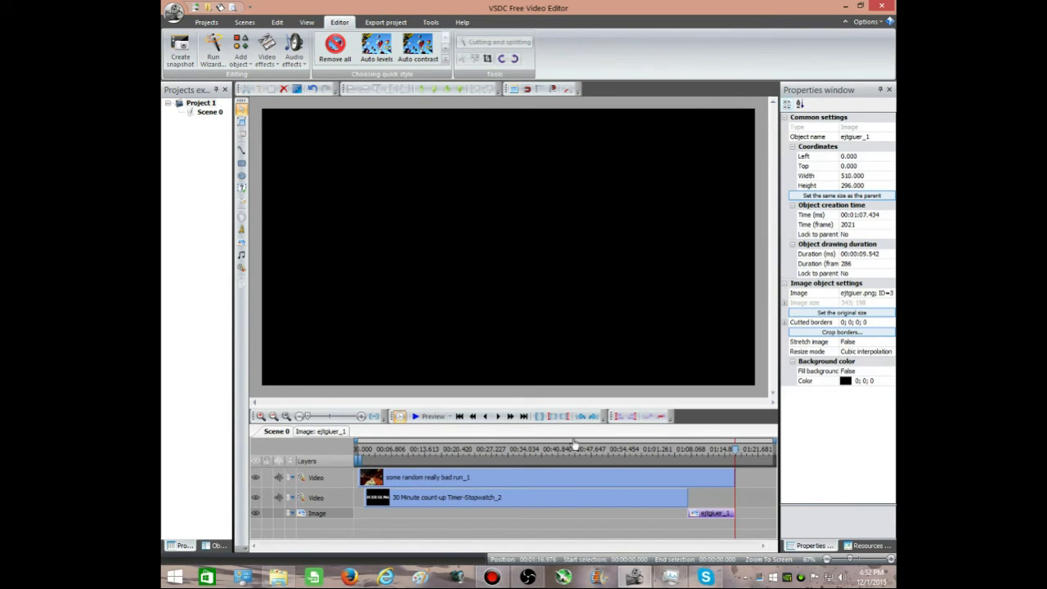
pyautogui.click(485, 417)
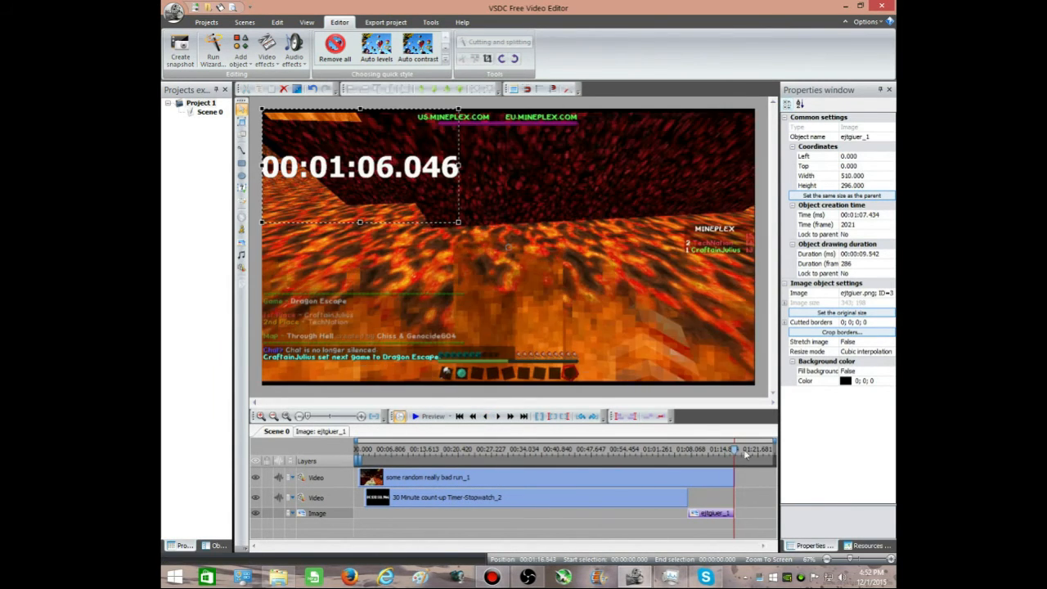
# Step: Return to the start of the timeline, look over the Transparency effects available for the gameplay video, and go back to Scene 0
pyautogui.moveTo(735, 450); pyautogui.dragTo(166, 479)
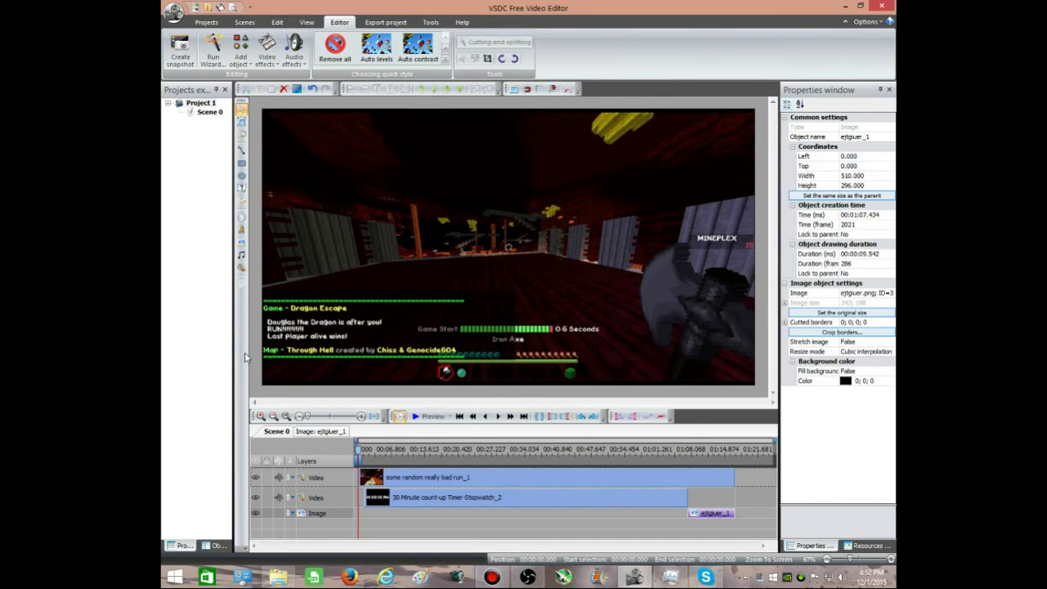
pyautogui.click(370, 481)
pyautogui.click(330, 435)
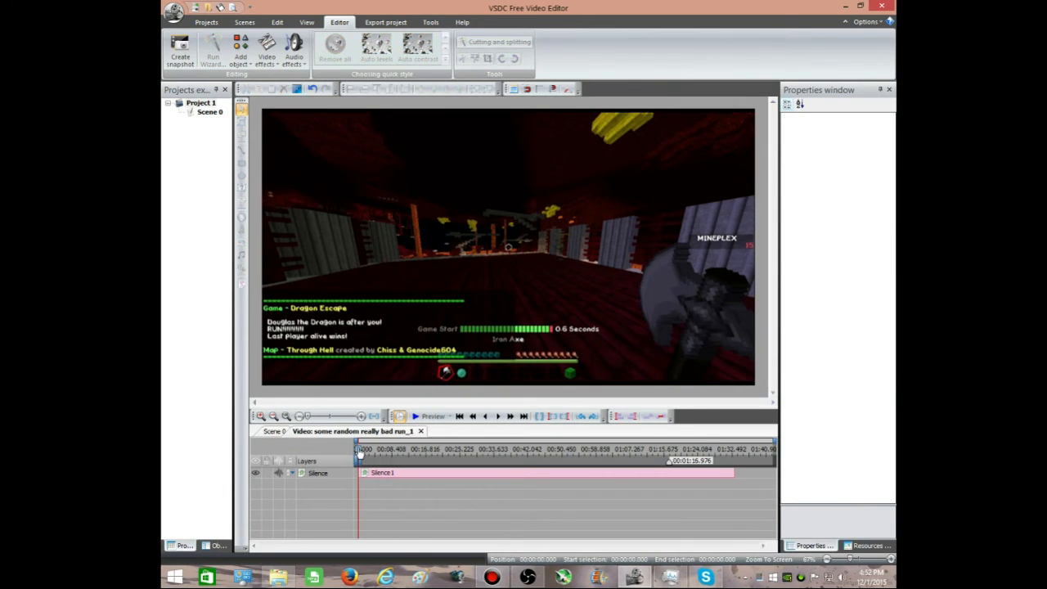
pyautogui.click(267, 51)
pyautogui.moveTo(286, 142)
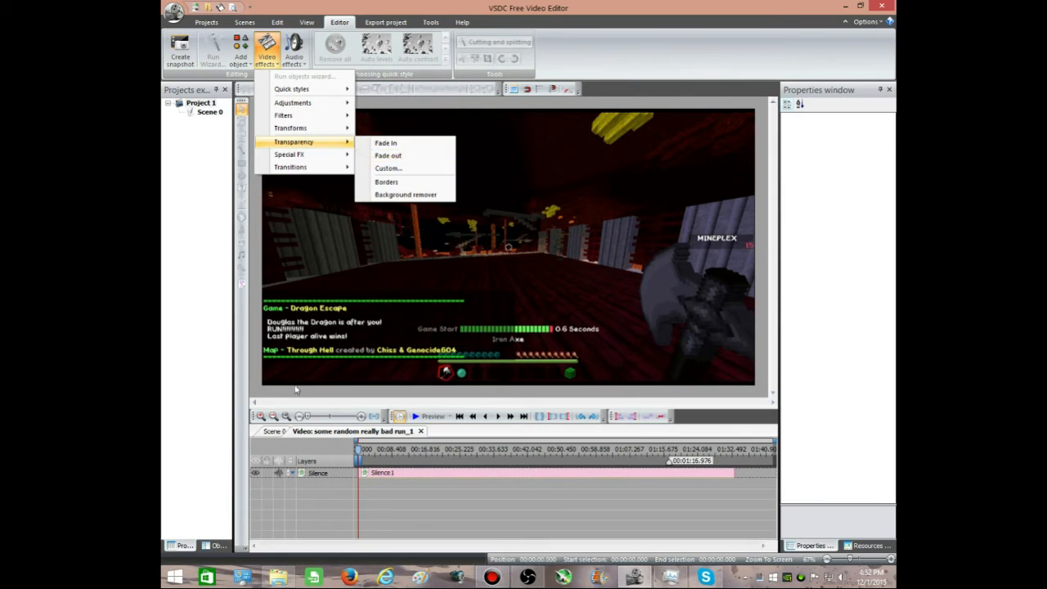
pyautogui.click(278, 431)
# Step: Preview the scene from the start of the stopwatch clip, skip ahead to watch the final time freeze, and close the preview
pyautogui.click(702, 515)
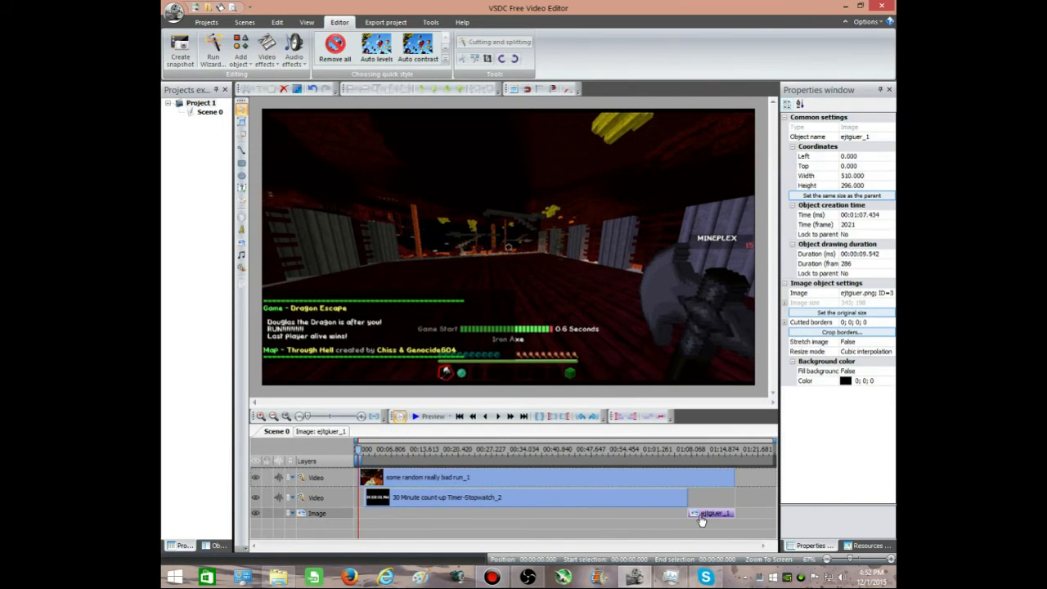
pyautogui.doubleClick(417, 497)
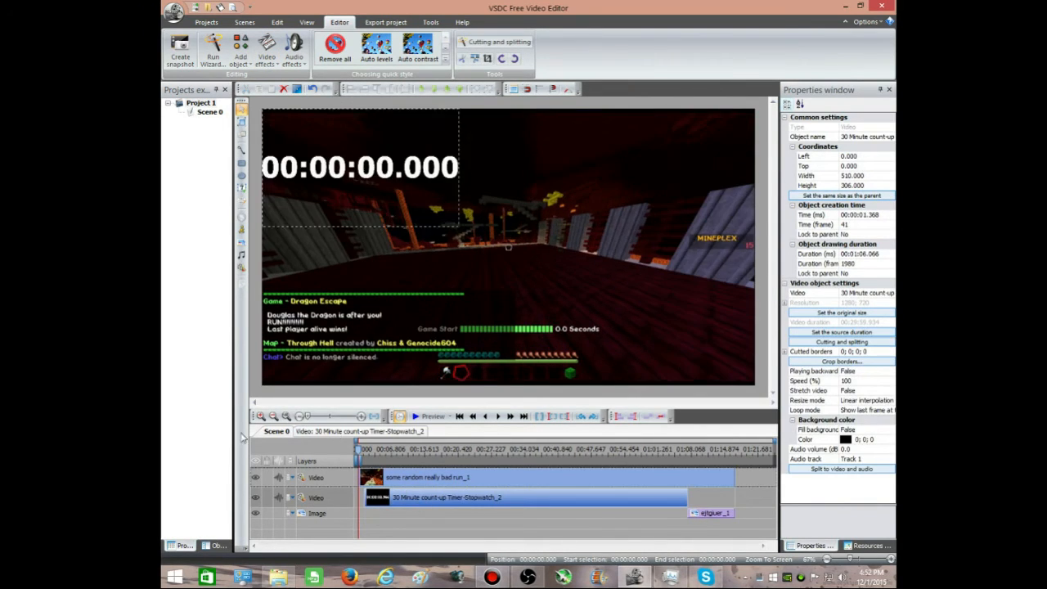
pyautogui.click(272, 432)
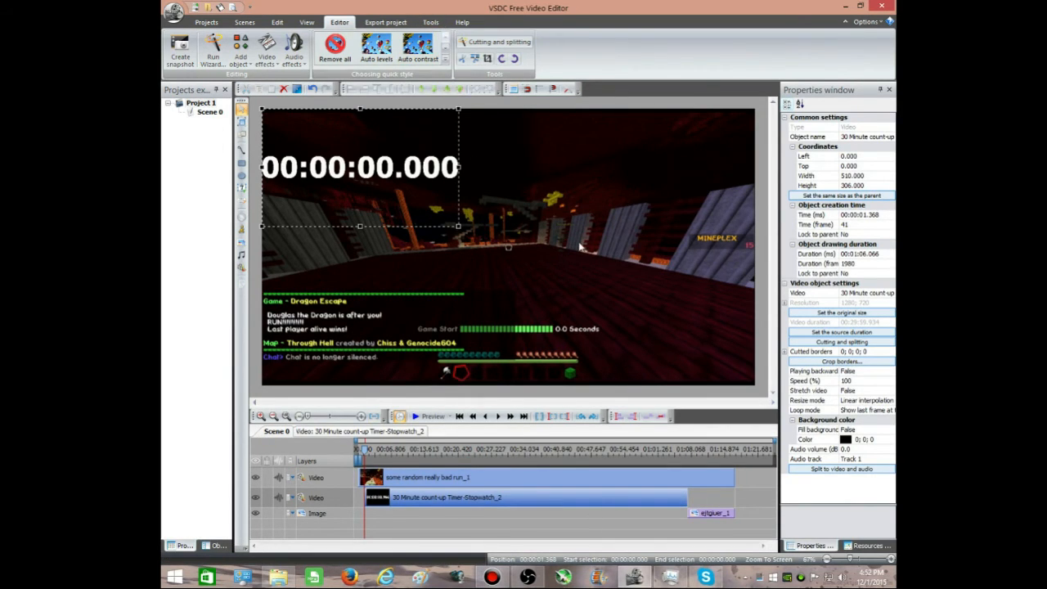
pyautogui.click(430, 417)
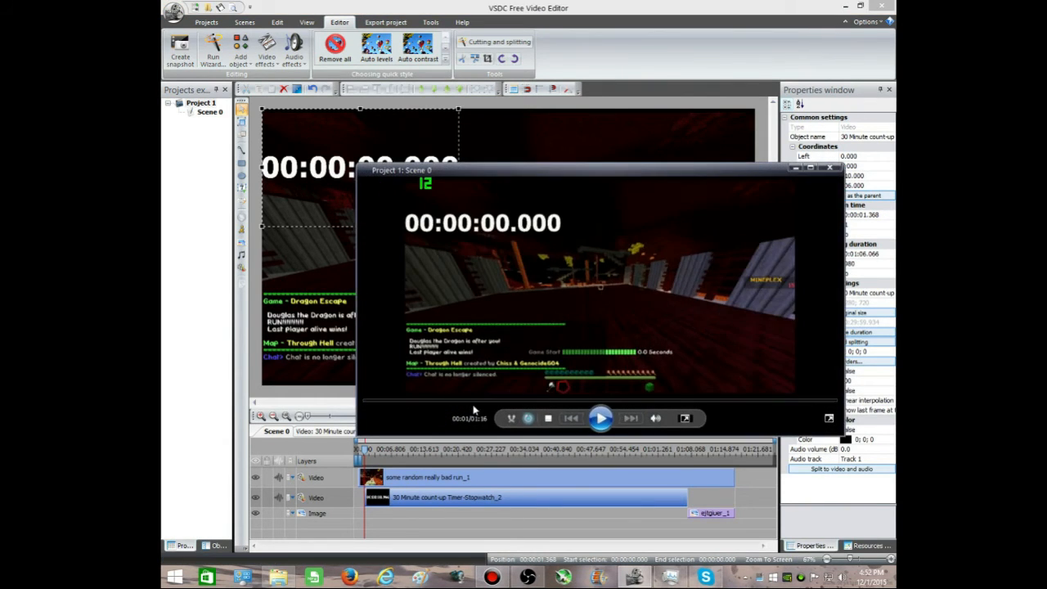
pyautogui.click(681, 401)
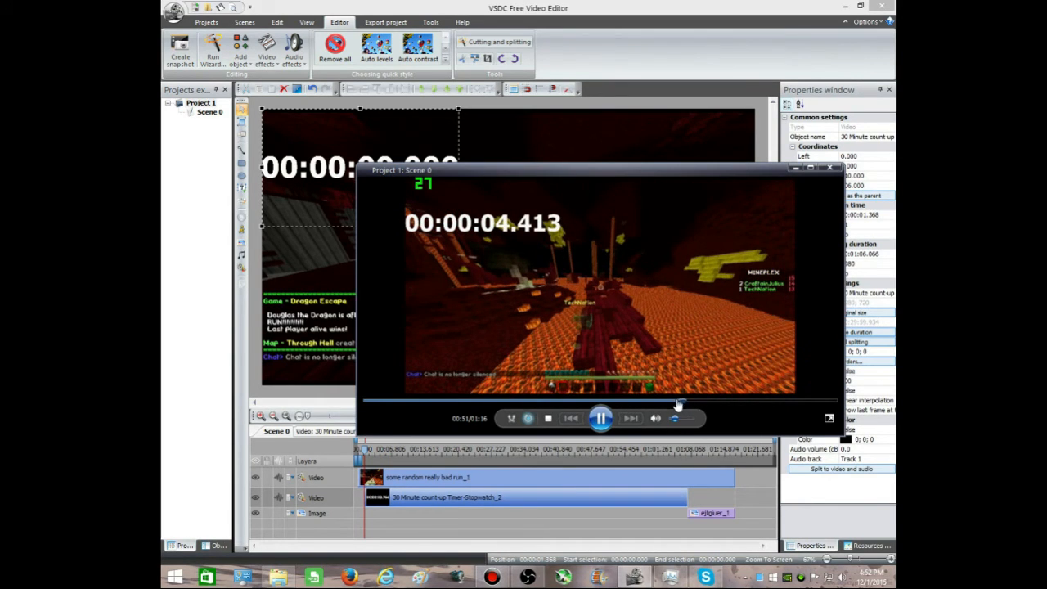
pyautogui.click(720, 403)
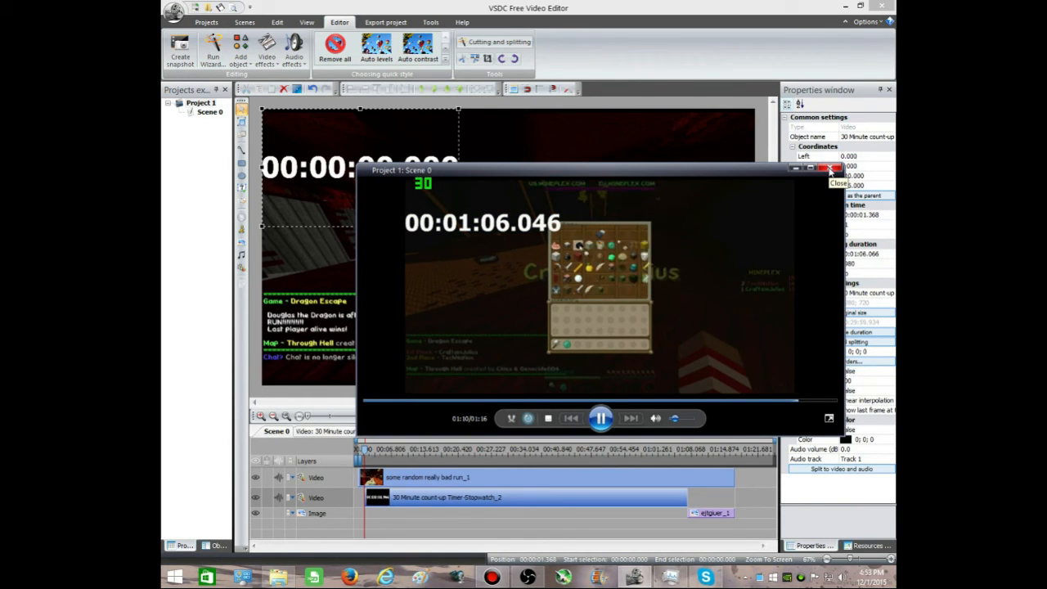
pyautogui.click(831, 170)
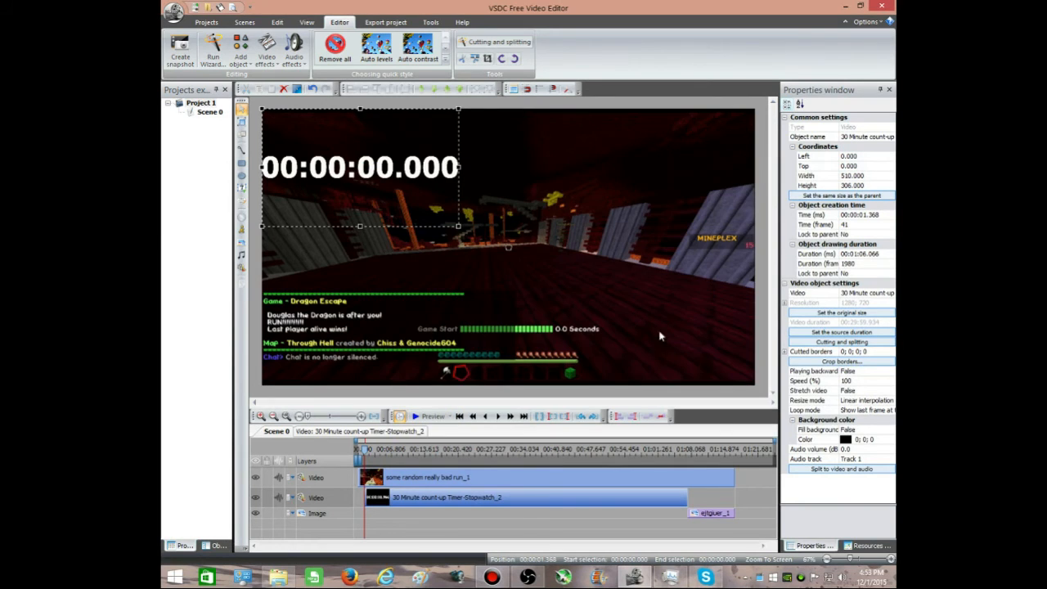
# Step: Open the AVI export profile for editing and set the output resolution to 1280 by 720
pyautogui.click(313, 305)
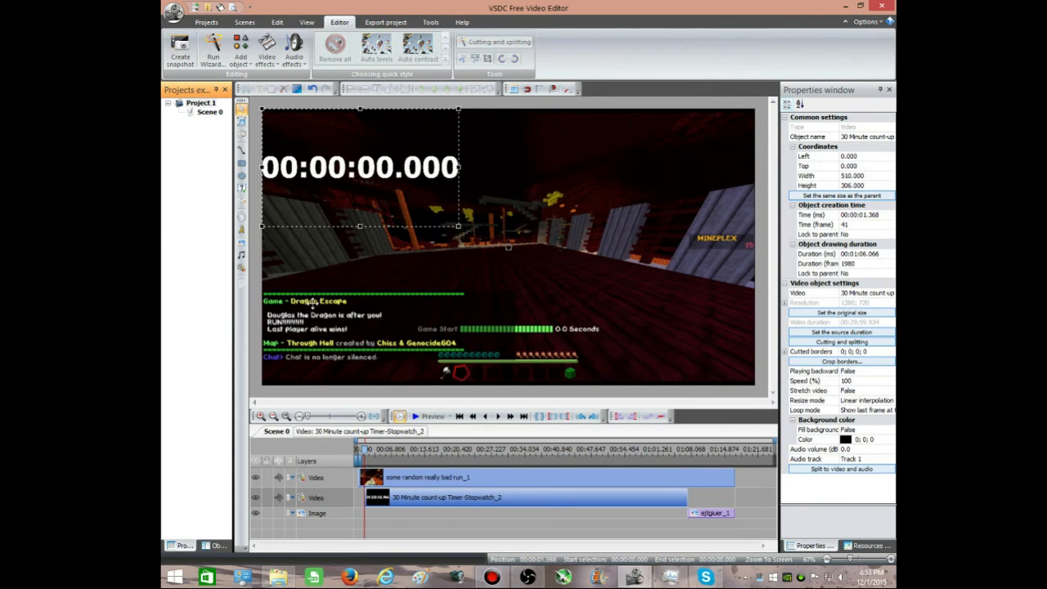
pyautogui.click(253, 314)
pyautogui.click(386, 22)
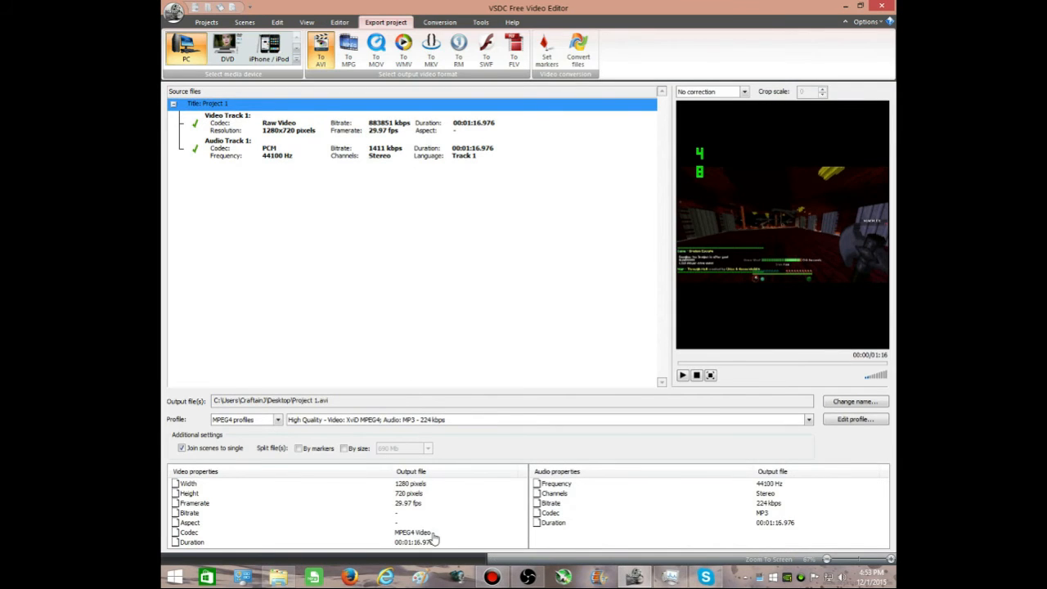
pyautogui.click(384, 484)
pyautogui.doubleClick(384, 489)
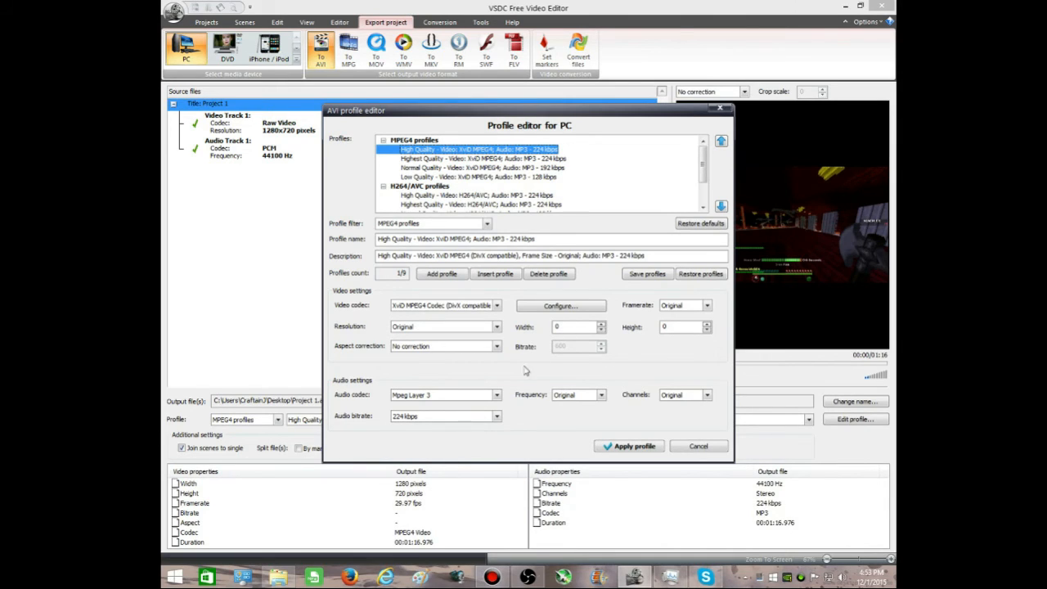
pyautogui.click(569, 327)
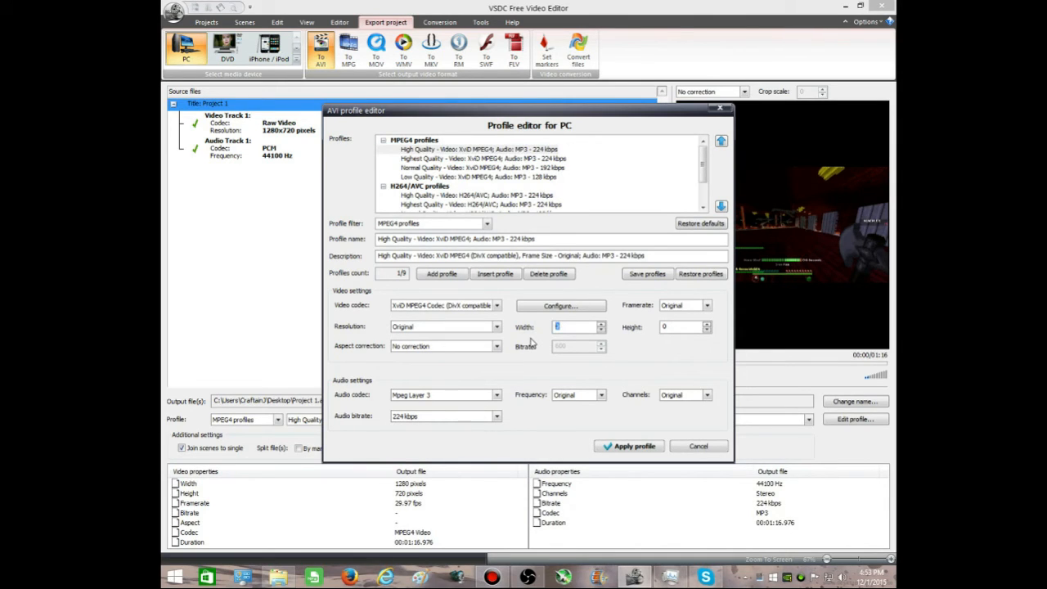
pyautogui.write('128')
pyautogui.click(660, 327)
# Step: Choose the H.264/AVC (Advanced Video Coding) video codec and set the bitrate to 6000
pyautogui.click(446, 309)
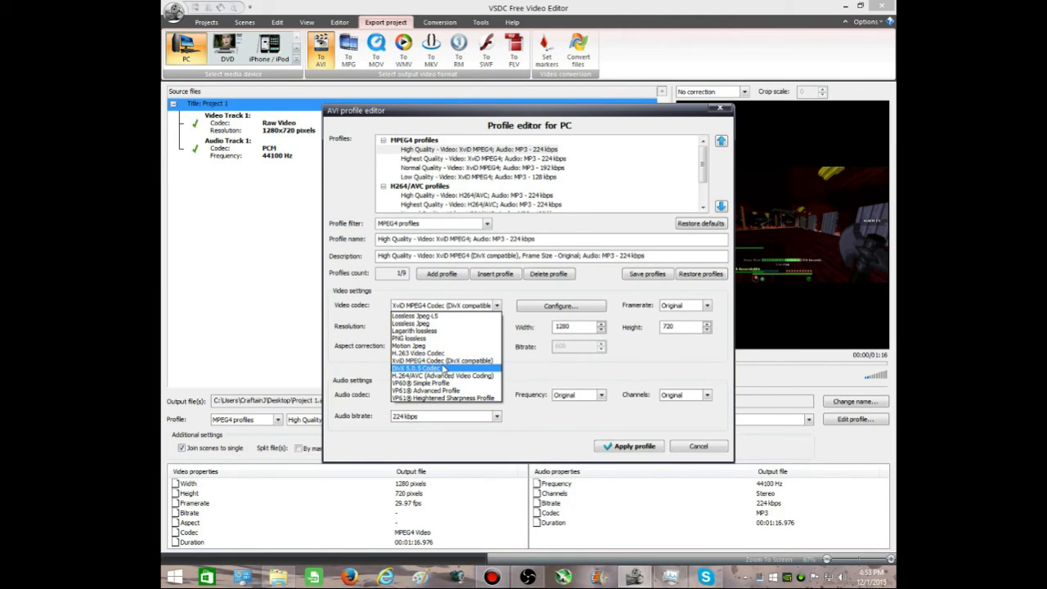
pyautogui.click(462, 377)
pyautogui.click(569, 348)
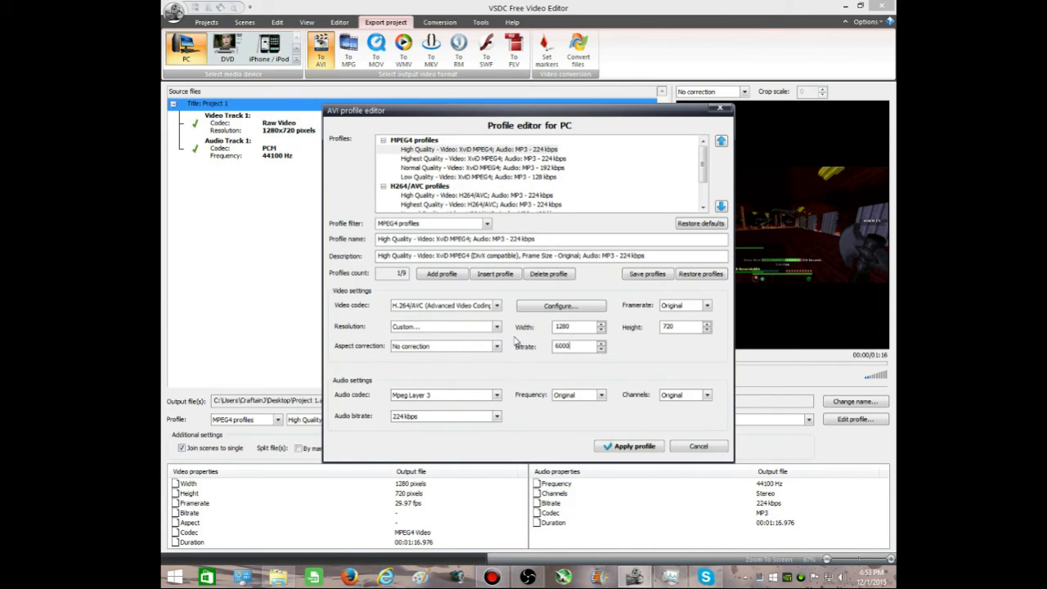
# Step: Switch the profile's video codec to XviD MPEG4 Codec (DivX compatible)
pyautogui.click(466, 305)
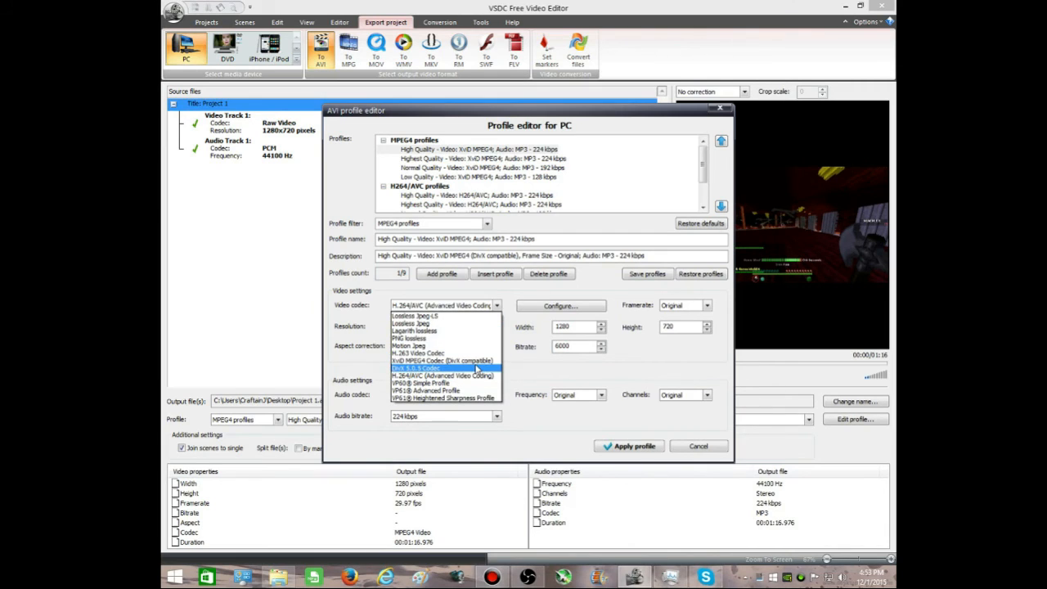
pyautogui.click(475, 368)
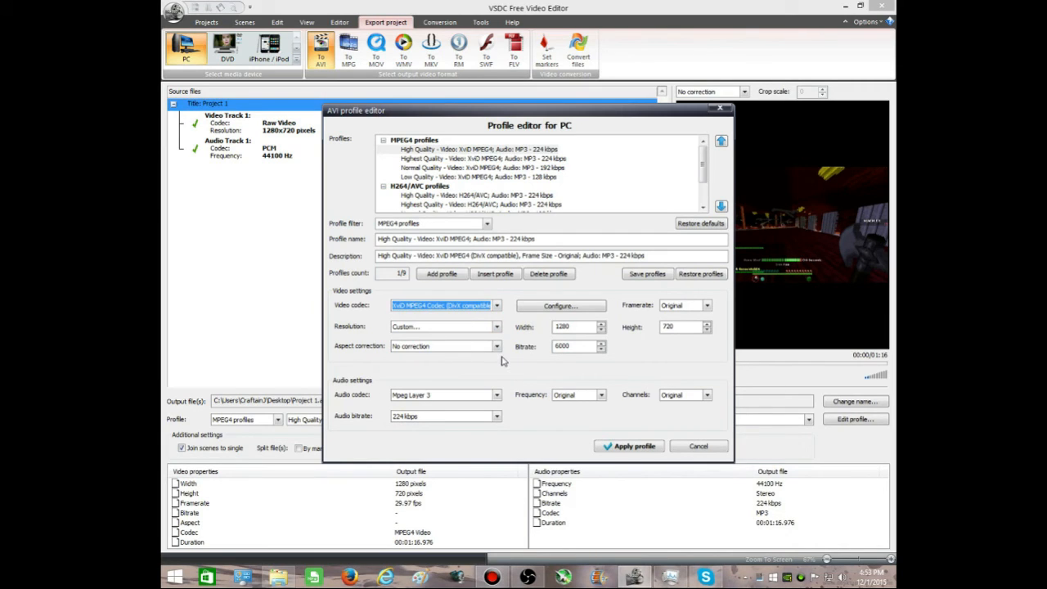
pyautogui.click(425, 308)
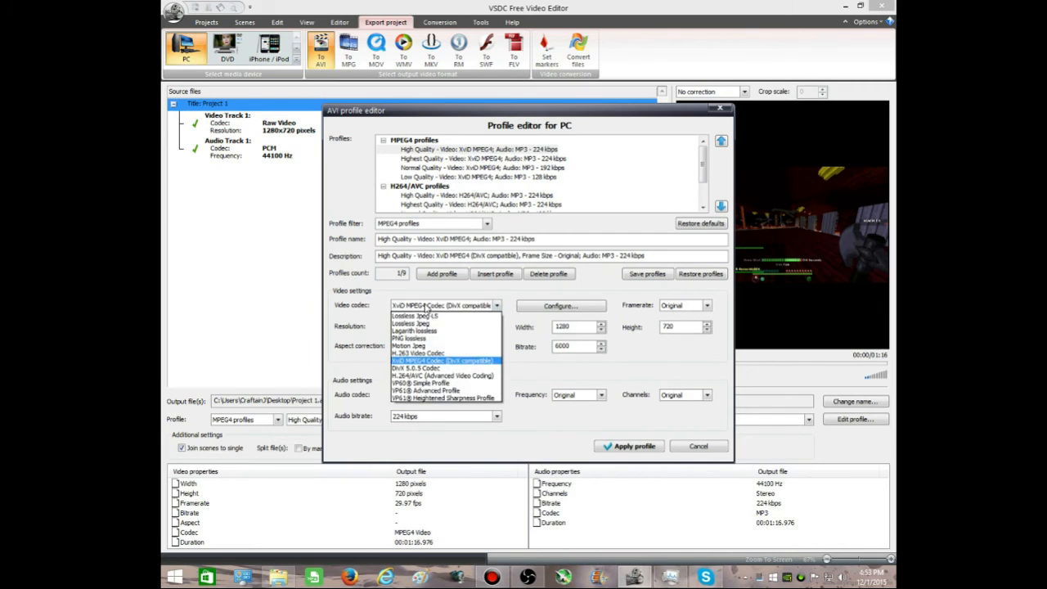
pyautogui.click(425, 308)
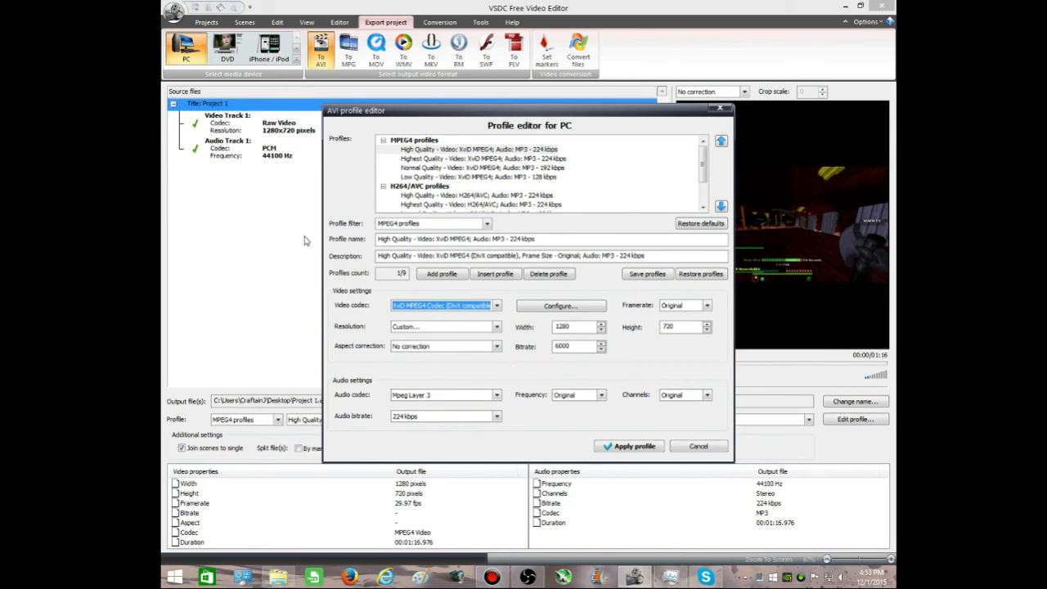
# Step: Set the profile's framerate to 30 fps and apply the edited AVI profile
pyautogui.click(678, 306)
pyautogui.click(670, 421)
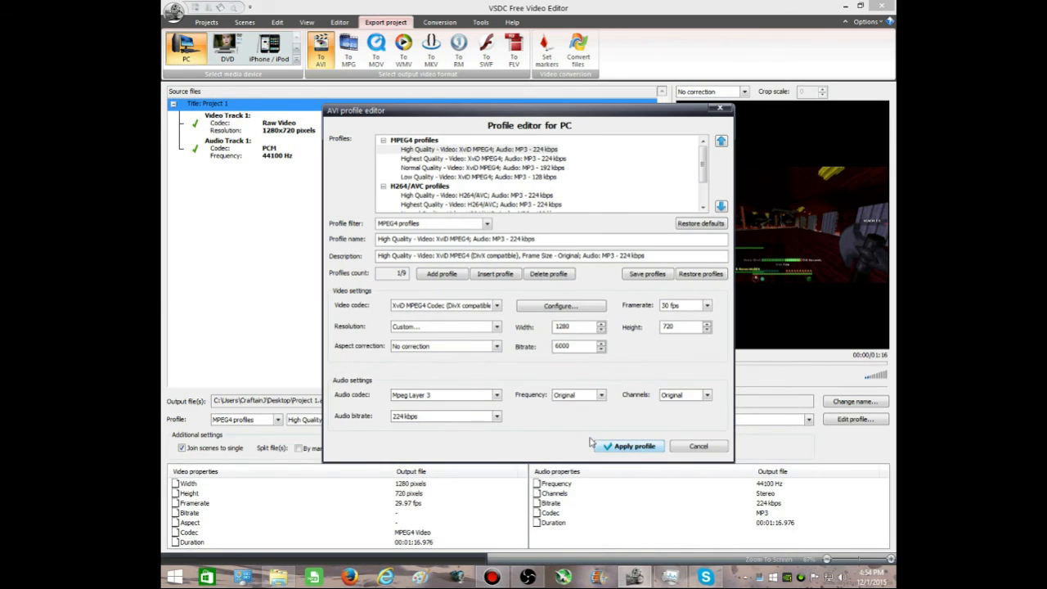
pyautogui.click(625, 448)
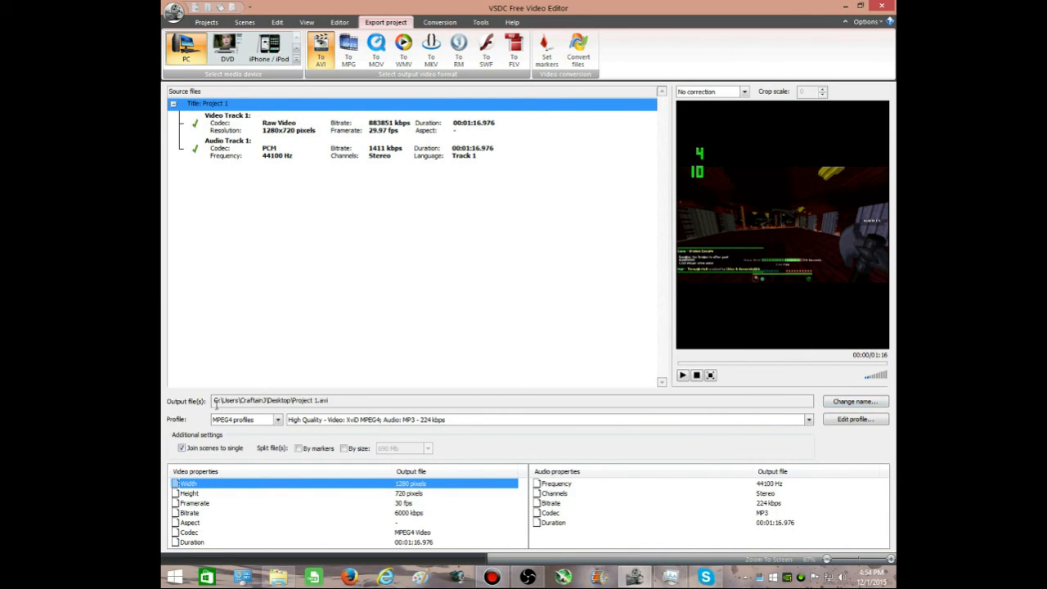
# Step: Examine the output file's save location and the existing videos on the Desktop, and leave without changing the output name
pyautogui.click(855, 402)
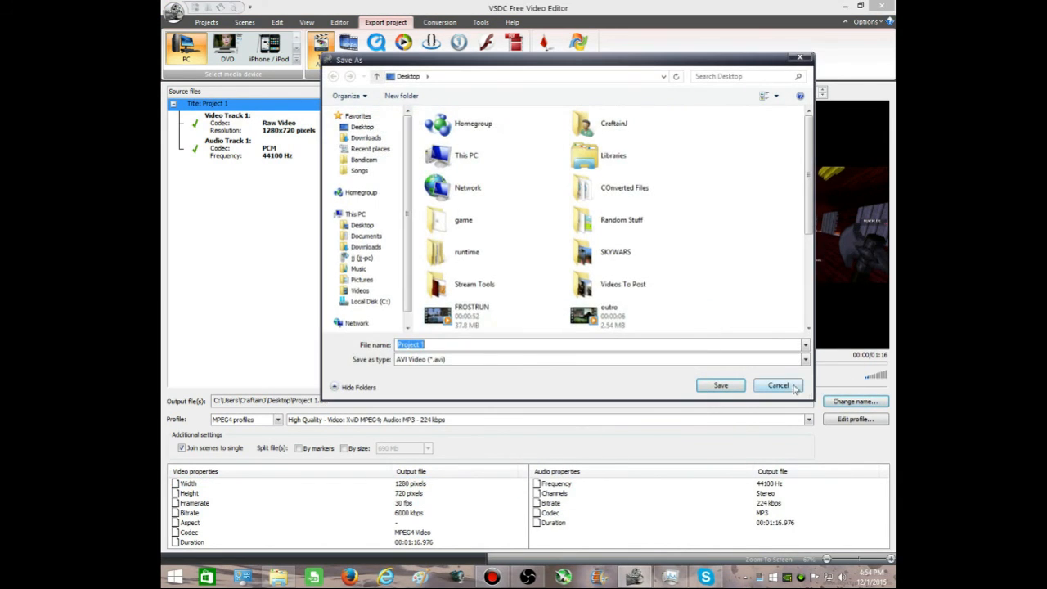
pyautogui.click(788, 389)
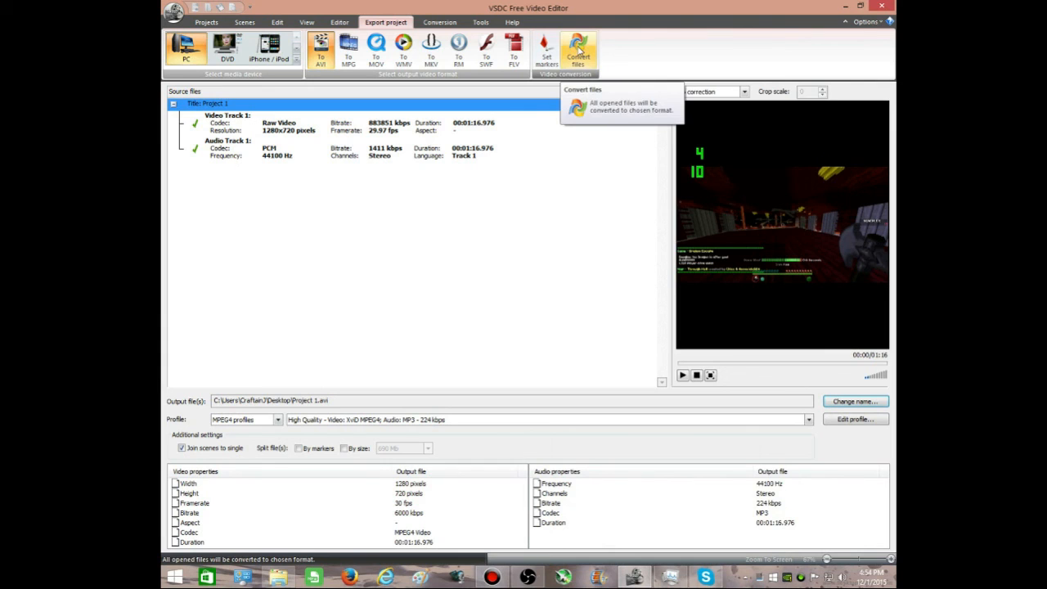
pyautogui.click(855, 402)
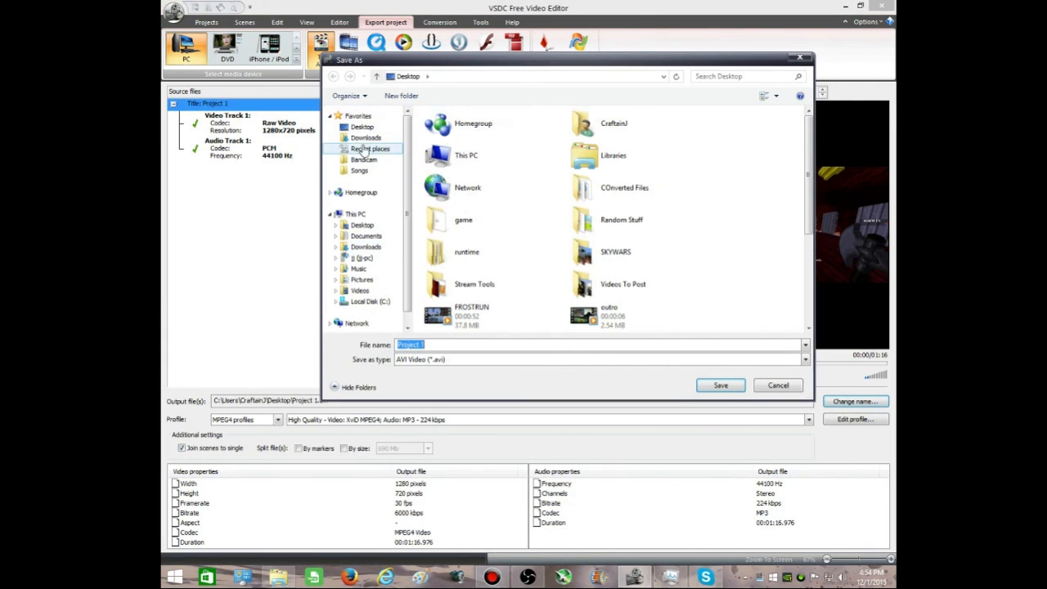
pyautogui.click(362, 128)
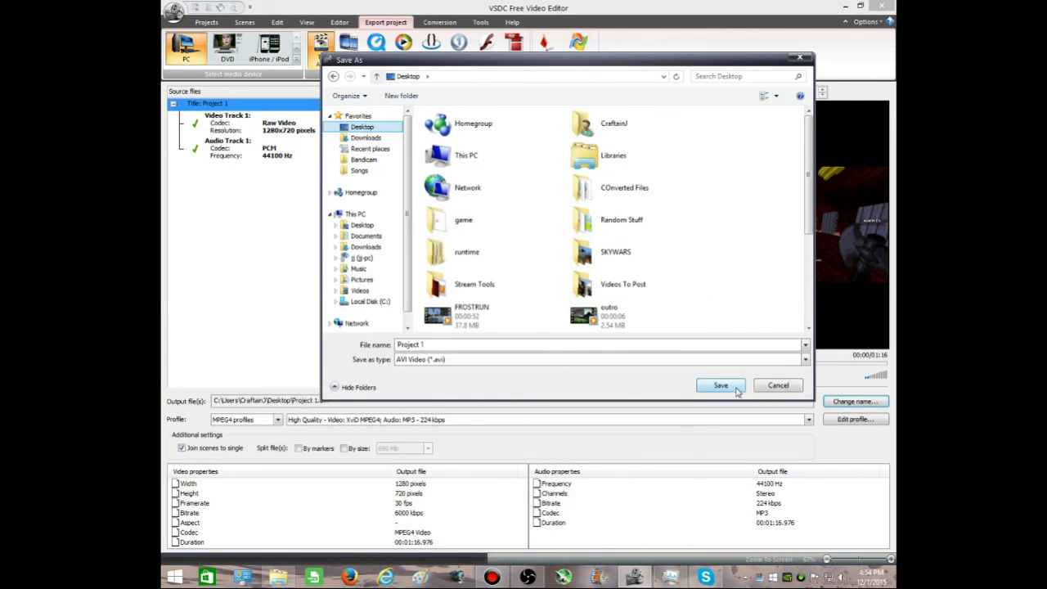
pyautogui.moveTo(808, 174); pyautogui.dragTo(828, 261)
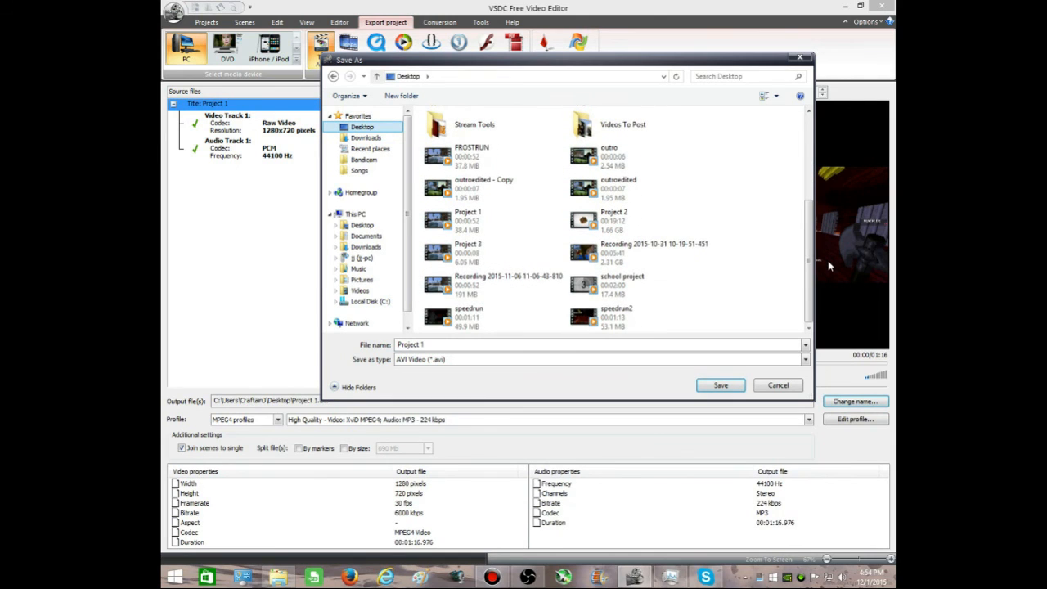
pyautogui.click(787, 387)
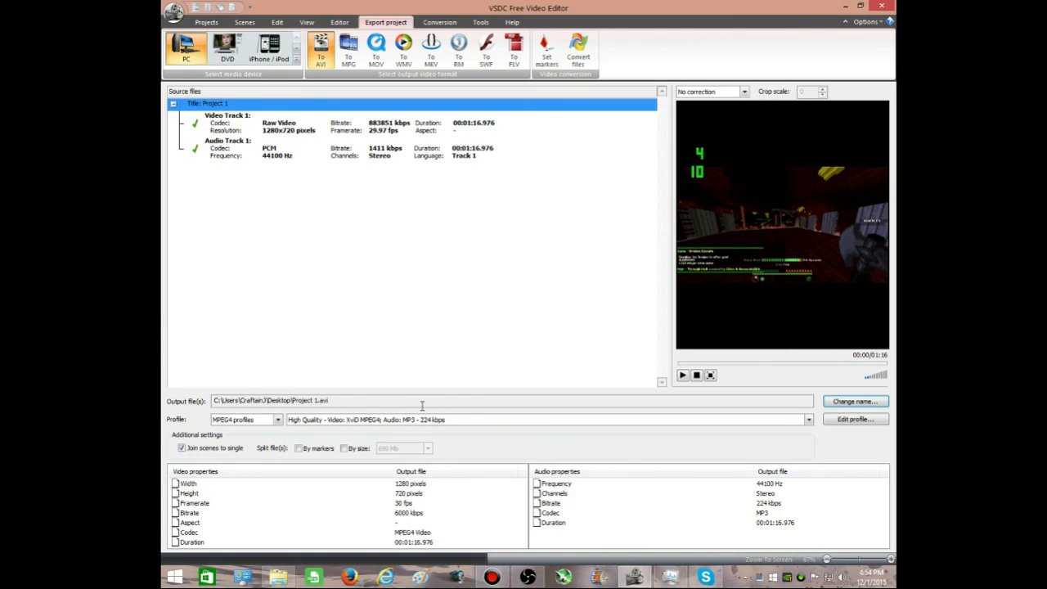
# Step: Start converting the project to AVI, and cancel instead of replacing the existing output file
pyautogui.click(586, 54)
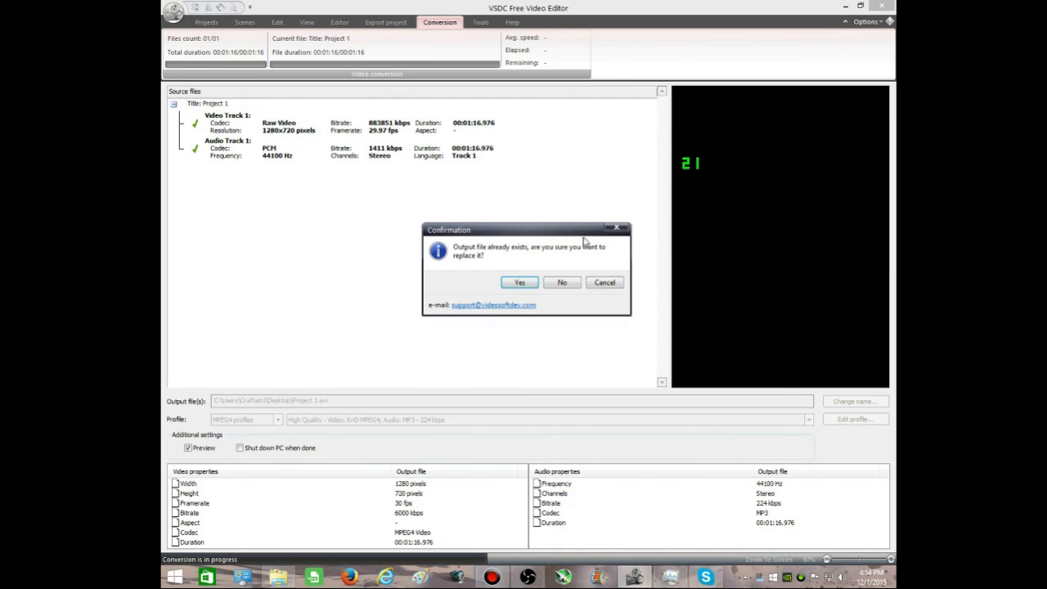
pyautogui.click(608, 285)
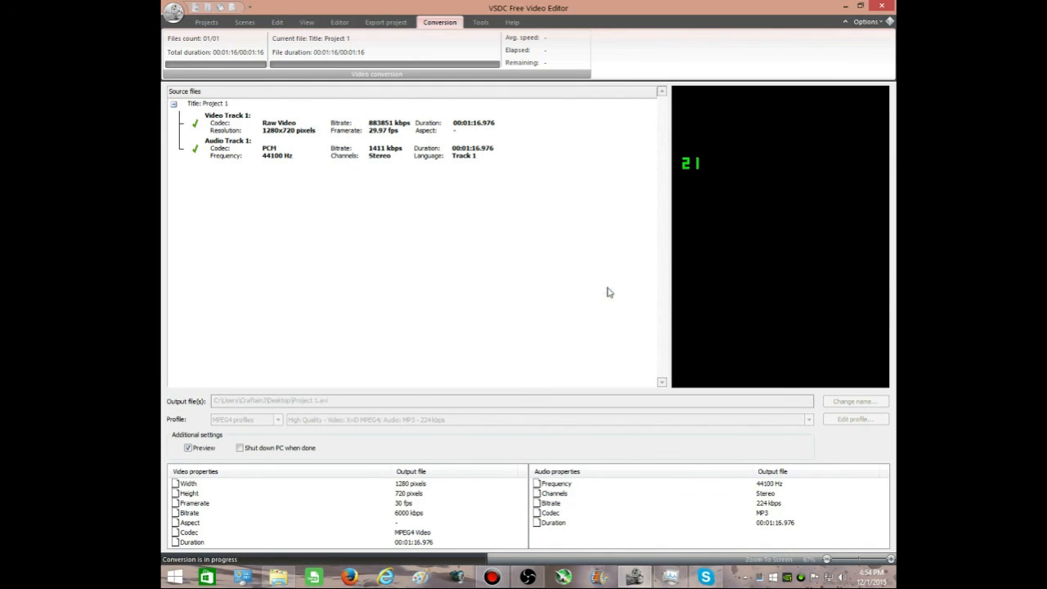